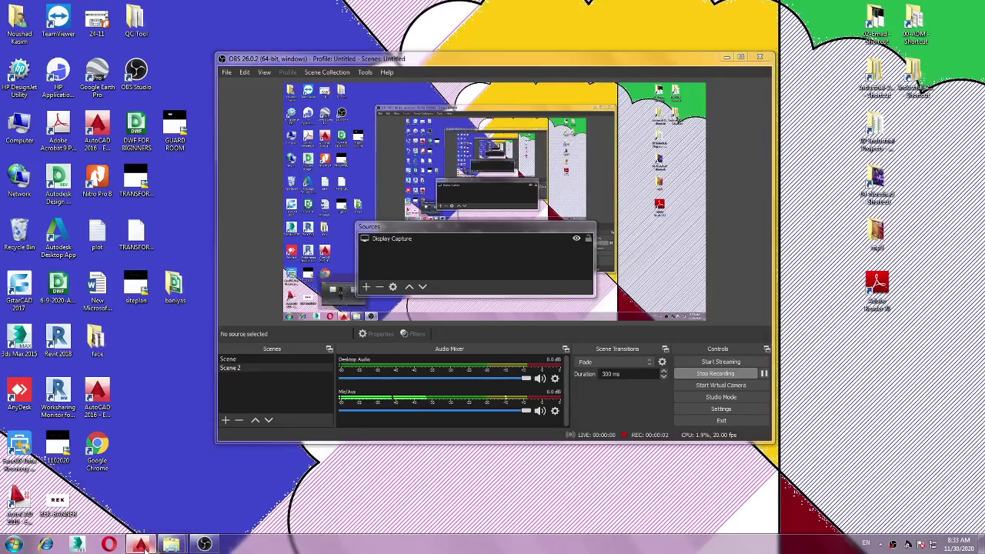
# - Bring AutoCAD 2016 to the front from the taskbar, showing its Start page
pyautogui.click(142, 545)
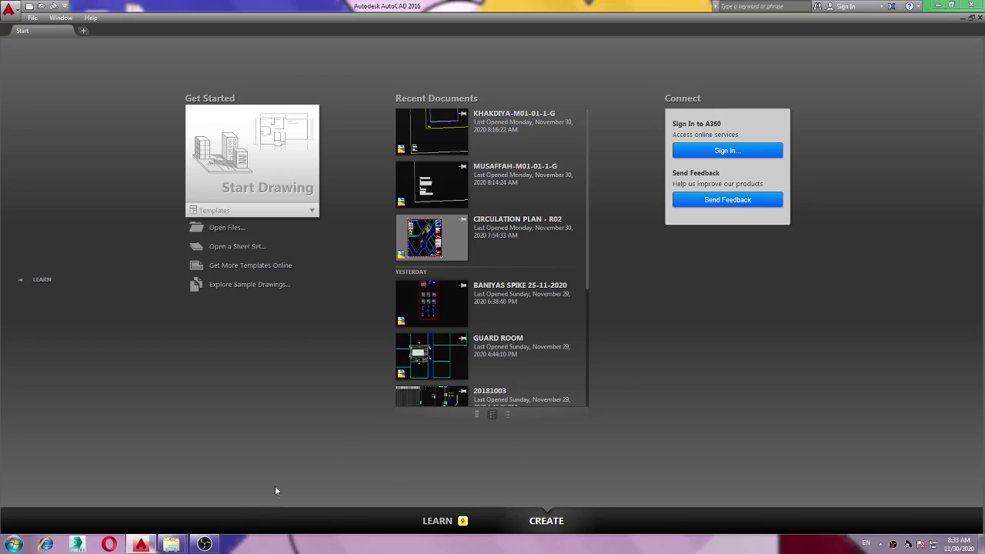
# - Open KHAKDIYA-M01-01-1-G.dwg from the MUSAFFAH-M37-95 folder in AutoCAD
pyautogui.moveTo(171, 544)
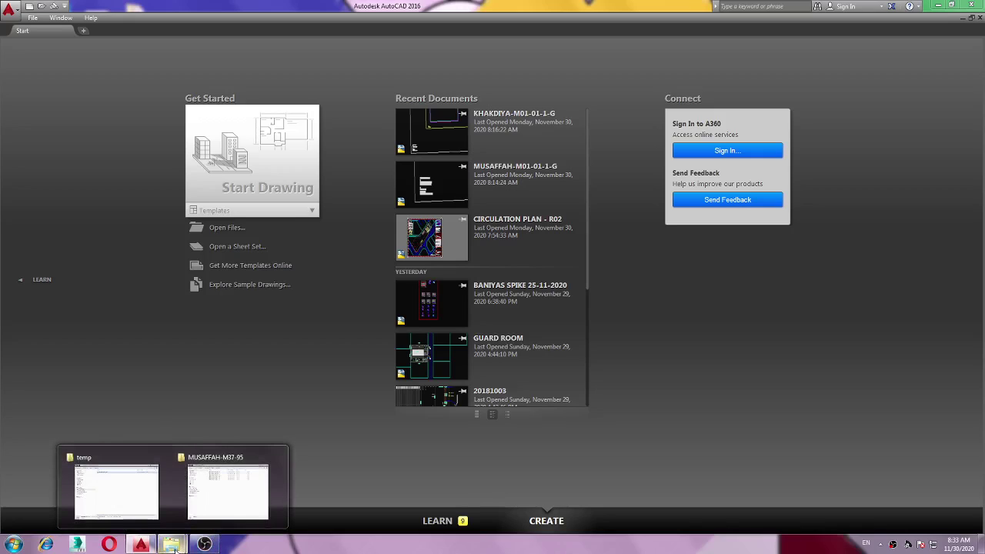
pyautogui.click(261, 500)
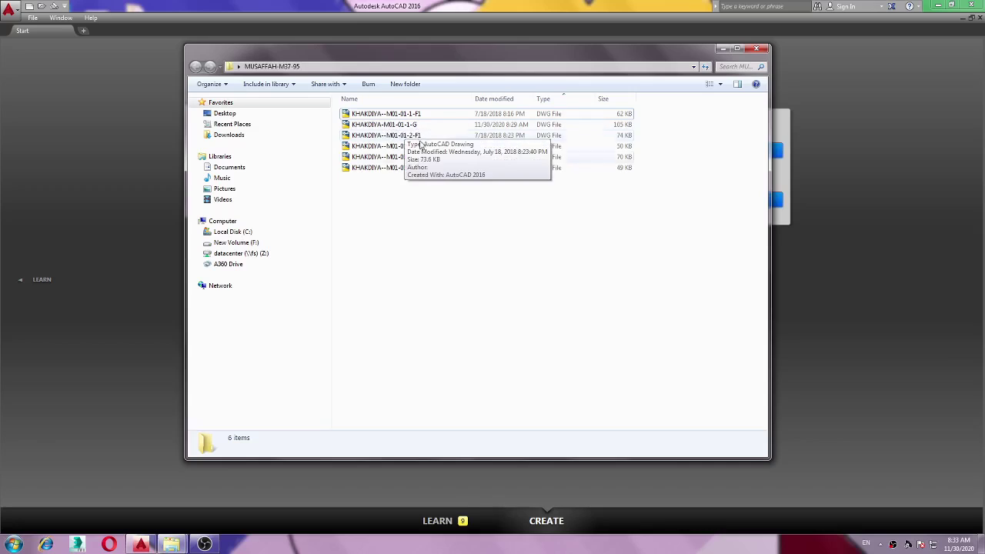
pyautogui.doubleClick(387, 124)
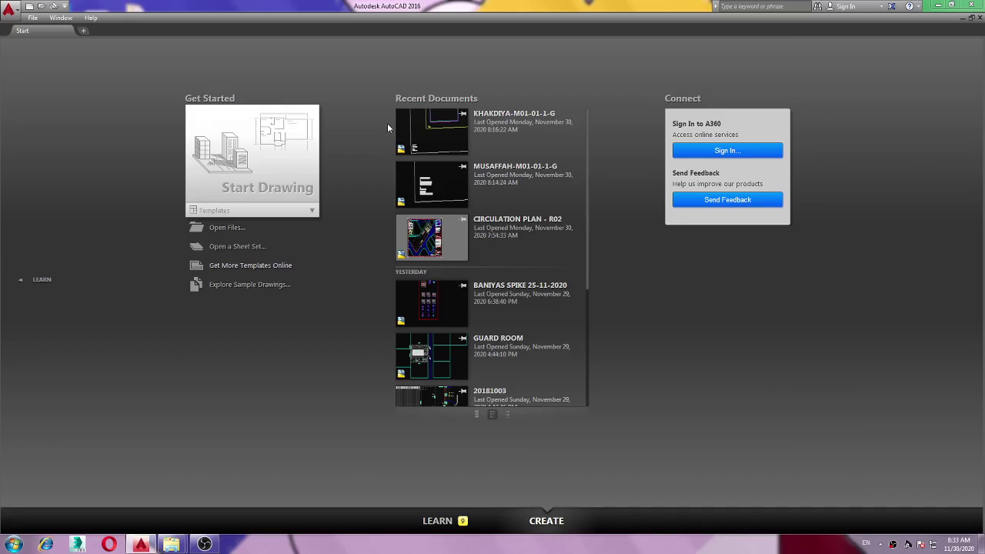
pyautogui.scroll(-3, 554, 215)
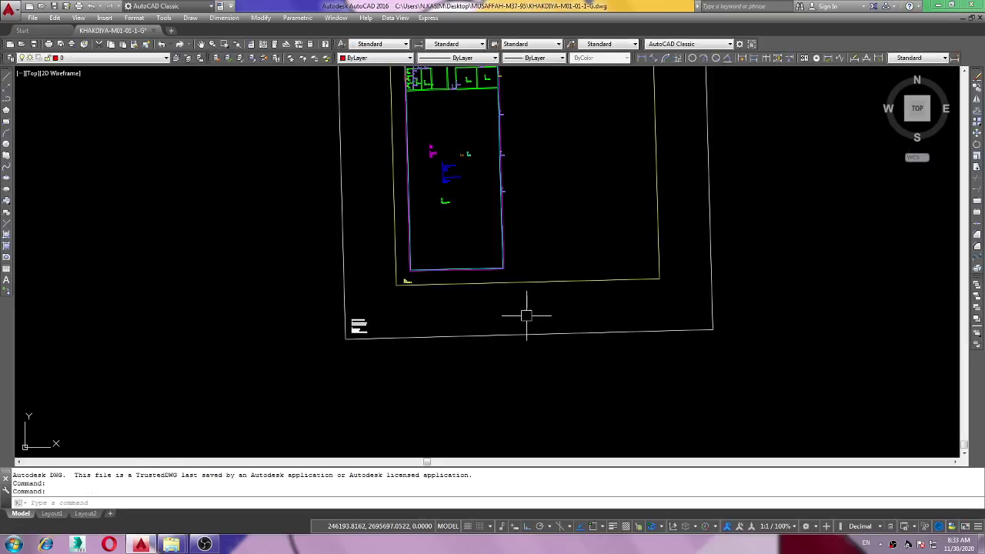
pyautogui.moveTo(583, 248); pyautogui.dragTo(560, 274, button='middle')
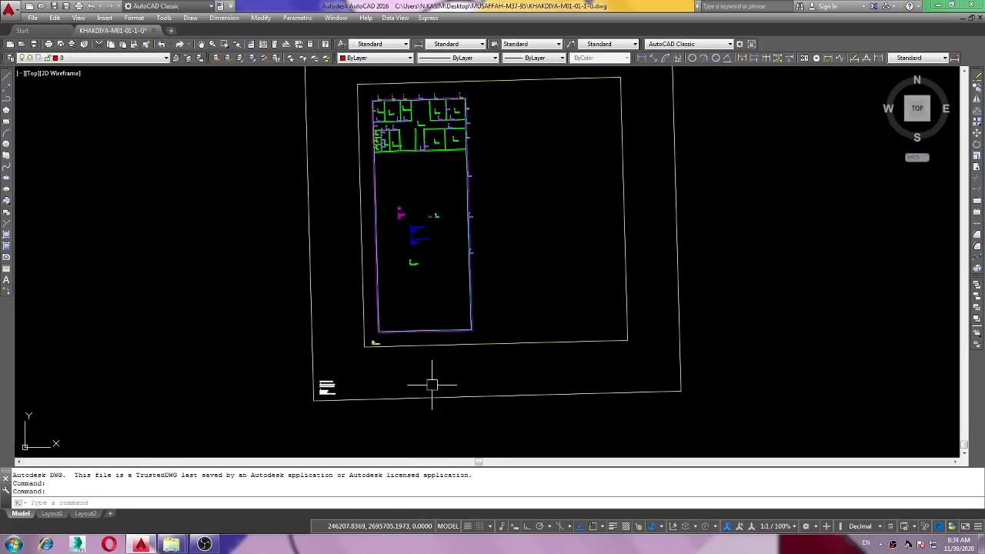
pyautogui.scroll(2, 354, 404)
pyautogui.click(350, 399)
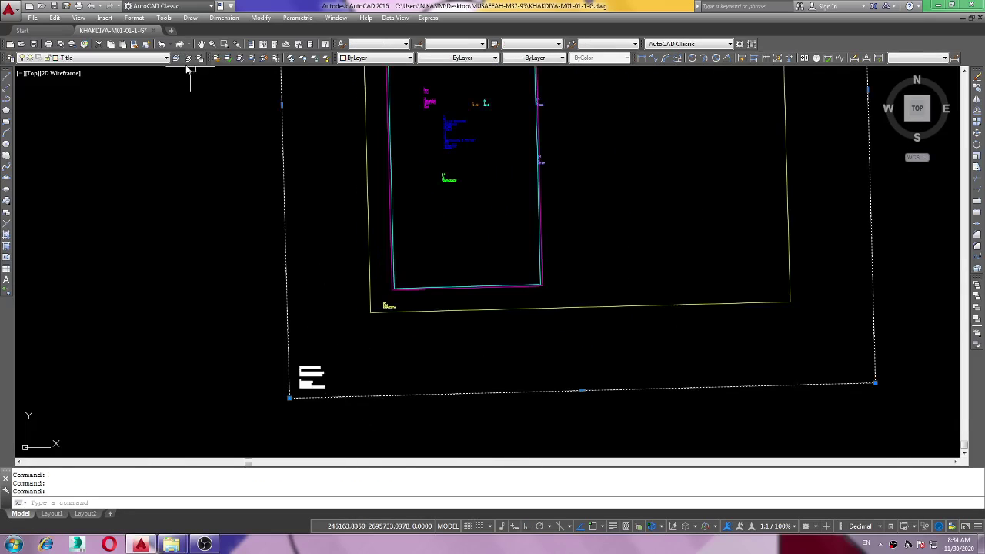
pyautogui.scroll(3, 306, 406)
pyautogui.rightClick(383, 262)
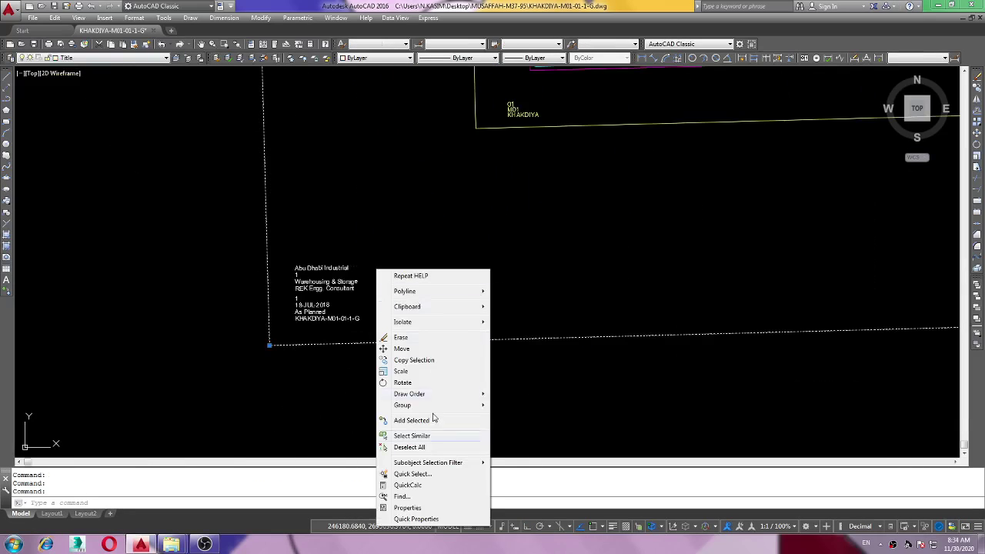
pyautogui.click(418, 447)
pyautogui.scroll(2, 346, 289)
pyautogui.scroll(1, 346, 288)
pyautogui.click(261, 362)
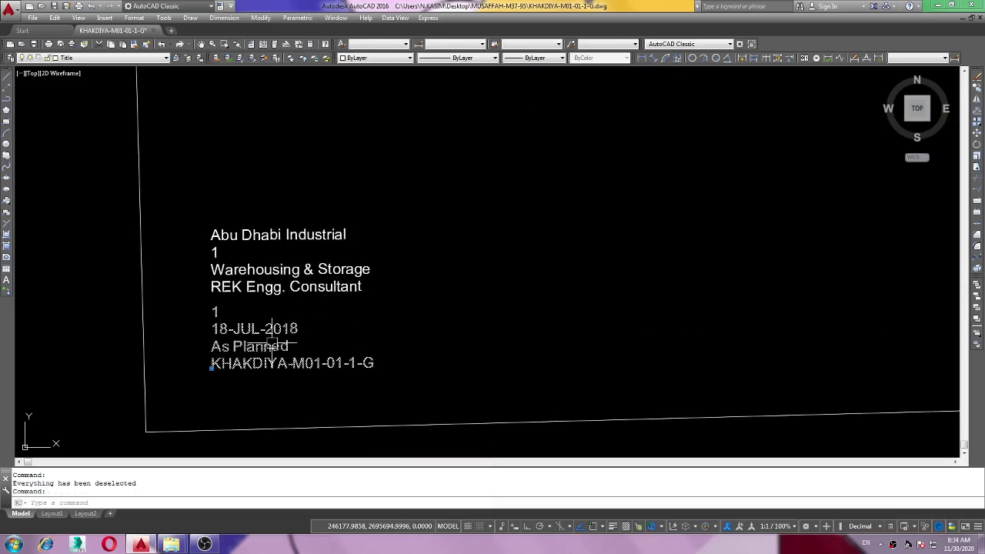
pyautogui.scroll(-1, 238, 259)
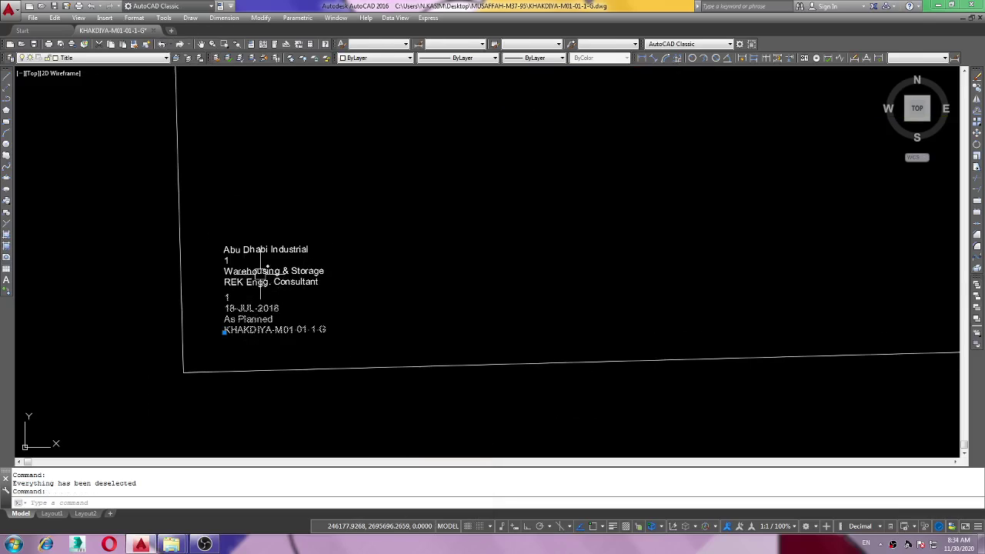
pyautogui.click(257, 282)
pyautogui.scroll(-3, 307, 286)
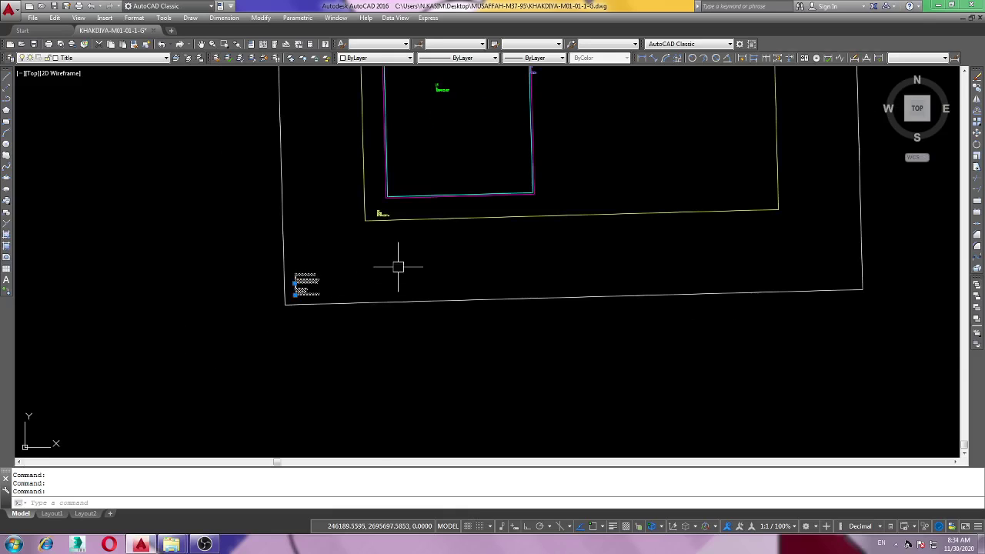
pyautogui.rightClick(396, 264)
pyautogui.click(429, 421)
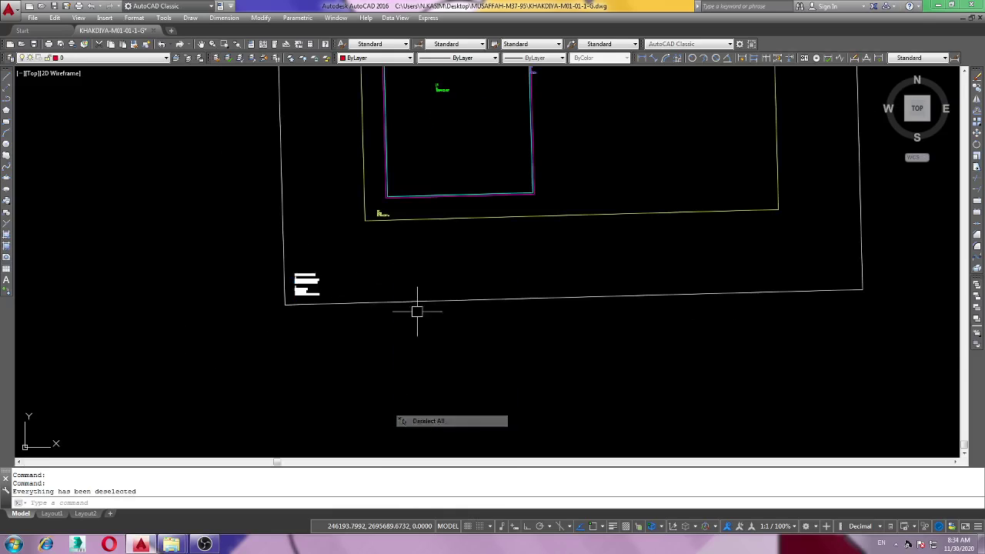
pyautogui.scroll(2, 451, 235)
pyautogui.click(443, 226)
pyautogui.moveTo(444, 226); pyautogui.dragTo(413, 273, button='middle')
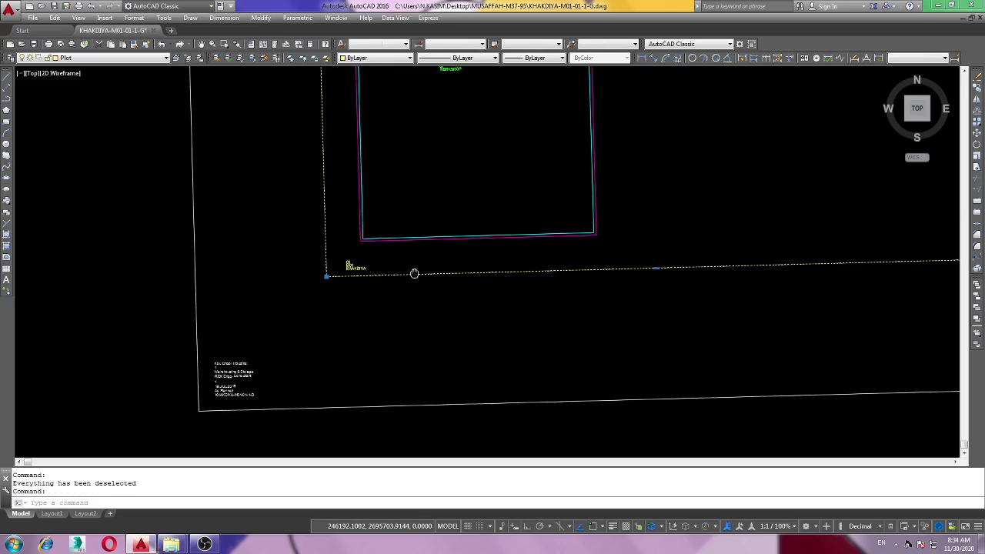
pyautogui.scroll(2, 358, 277)
pyautogui.rightClick(451, 242)
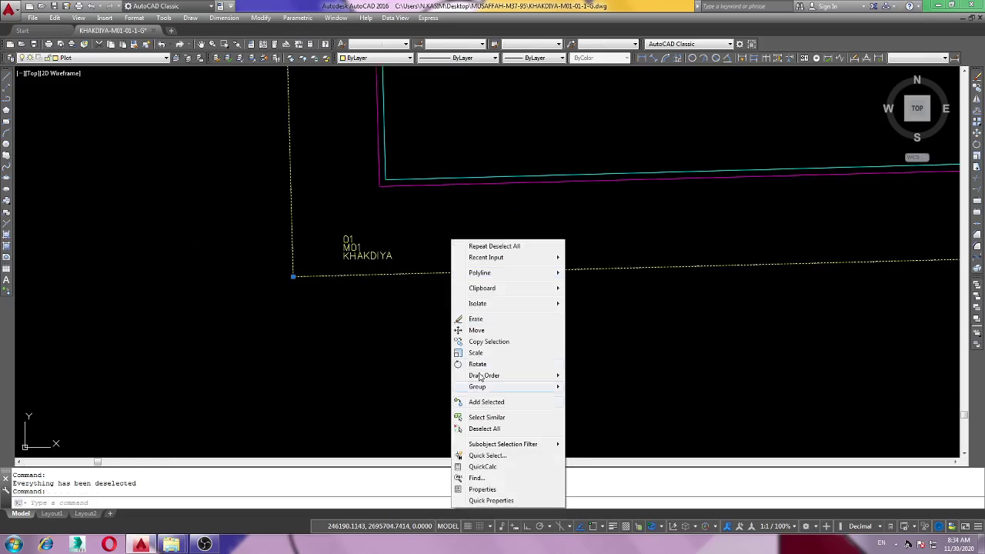
pyautogui.click(481, 424)
pyautogui.scroll(2, 367, 249)
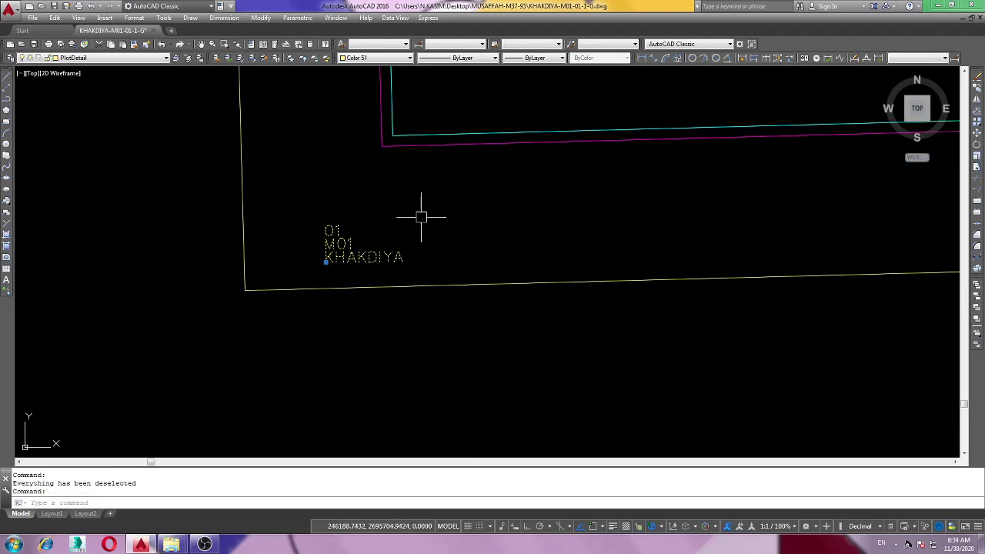
pyautogui.click(331, 257)
pyautogui.scroll(-4, 339, 259)
pyautogui.moveTo(405, 248); pyautogui.dragTo(388, 313, button='middle')
pyautogui.rightClick(413, 292)
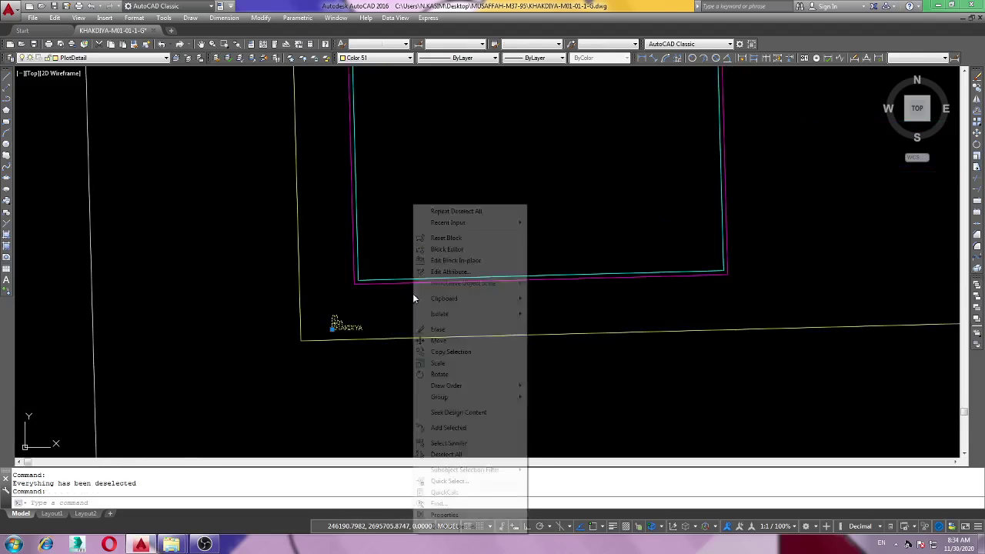
pyautogui.click(446, 451)
pyautogui.scroll(-3, 443, 401)
pyautogui.scroll(4, 418, 370)
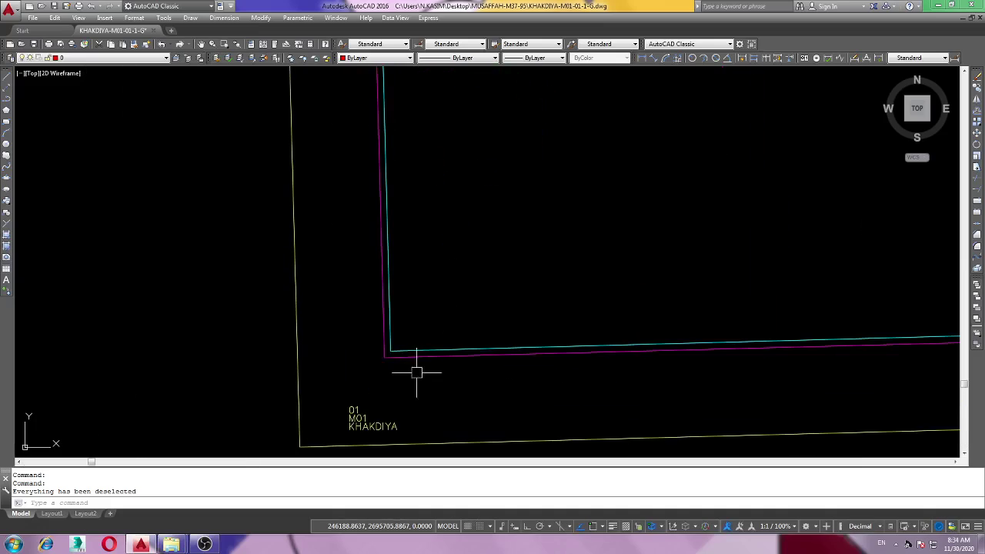
pyautogui.click(413, 357)
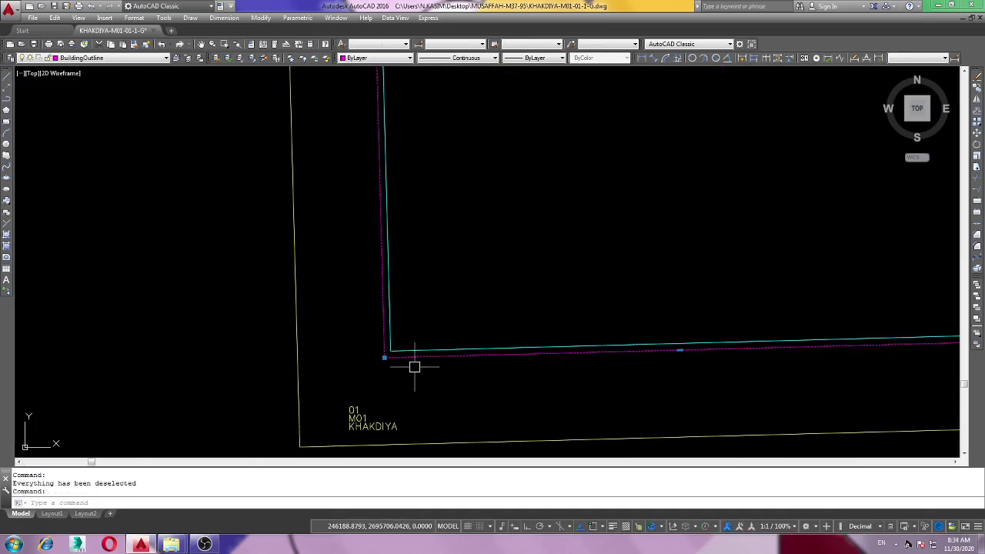
pyautogui.rightClick(440, 299)
pyautogui.click(469, 220)
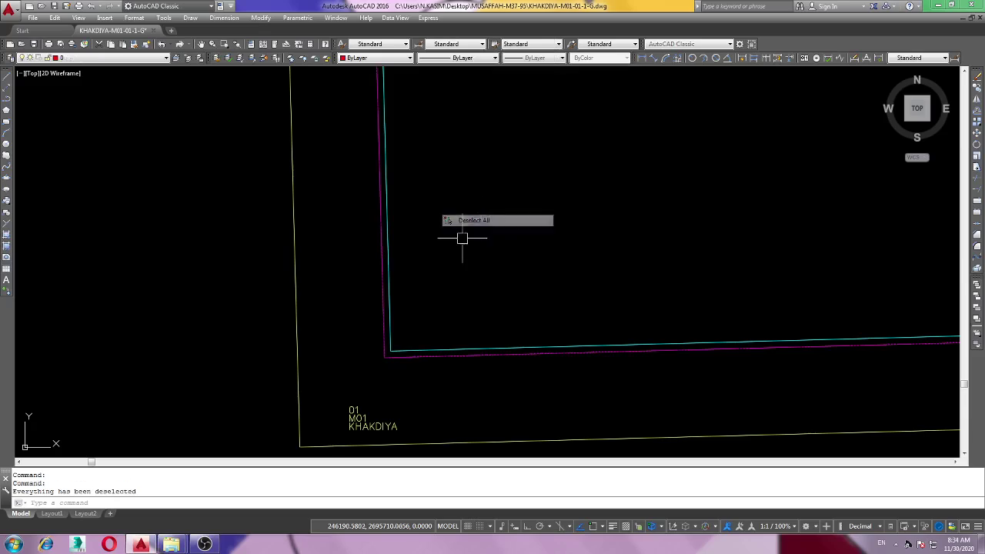
pyautogui.click(434, 345)
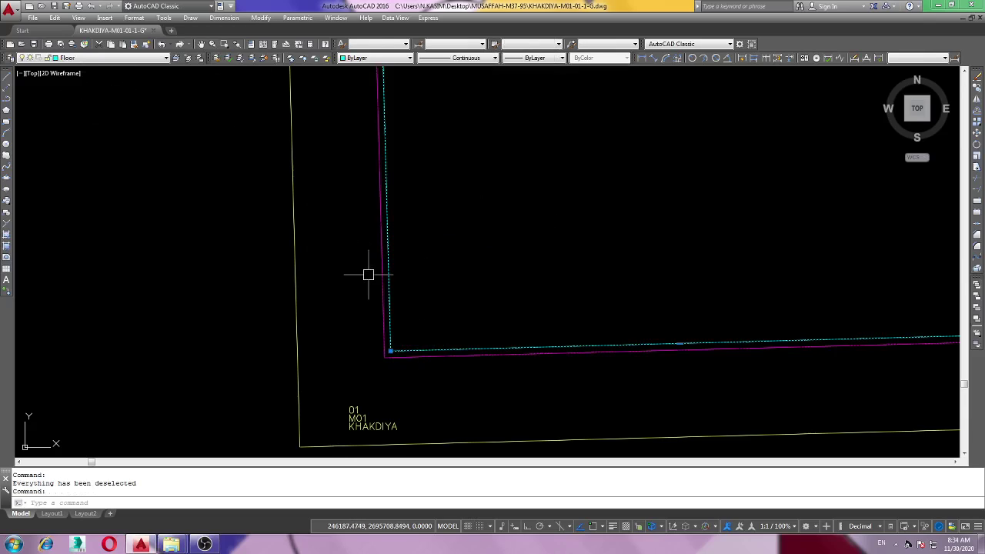
# - Clear the current floor outline selection with Deselect All
pyautogui.scroll(-5, 370, 275)
pyautogui.rightClick(430, 233)
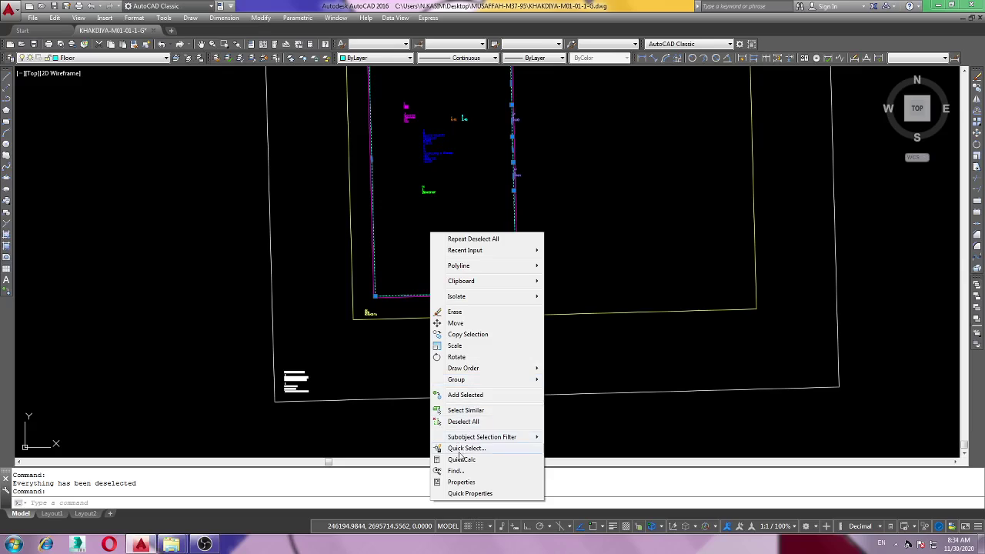
pyautogui.click(464, 423)
pyautogui.scroll(4, 455, 211)
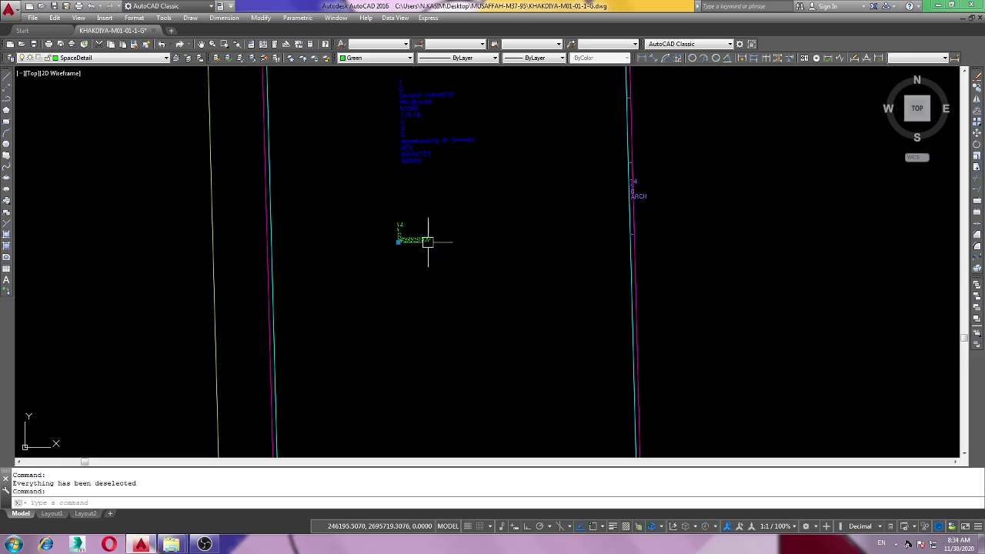
pyautogui.scroll(-3, 436, 236)
pyautogui.rightClick(464, 206)
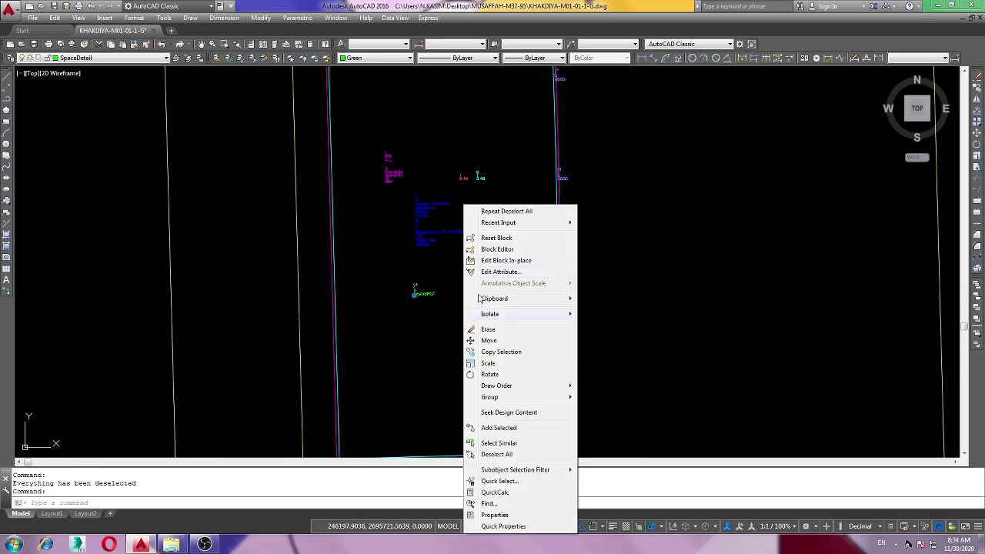
pyautogui.click(497, 455)
pyautogui.scroll(5, 428, 225)
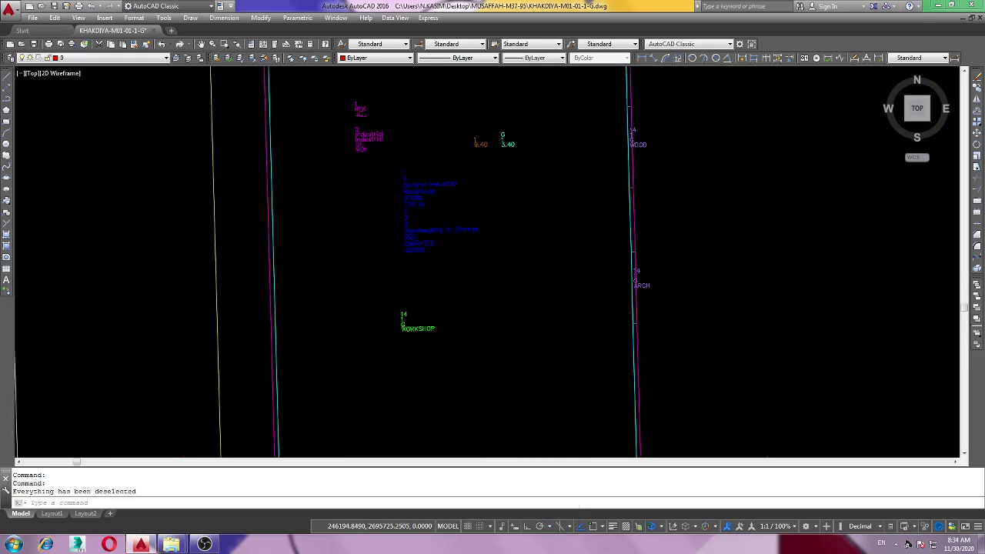
# - Check the layers of the blue unit-detail text and the magenta Industrial label
pyautogui.click(400, 223)
pyautogui.click(388, 278)
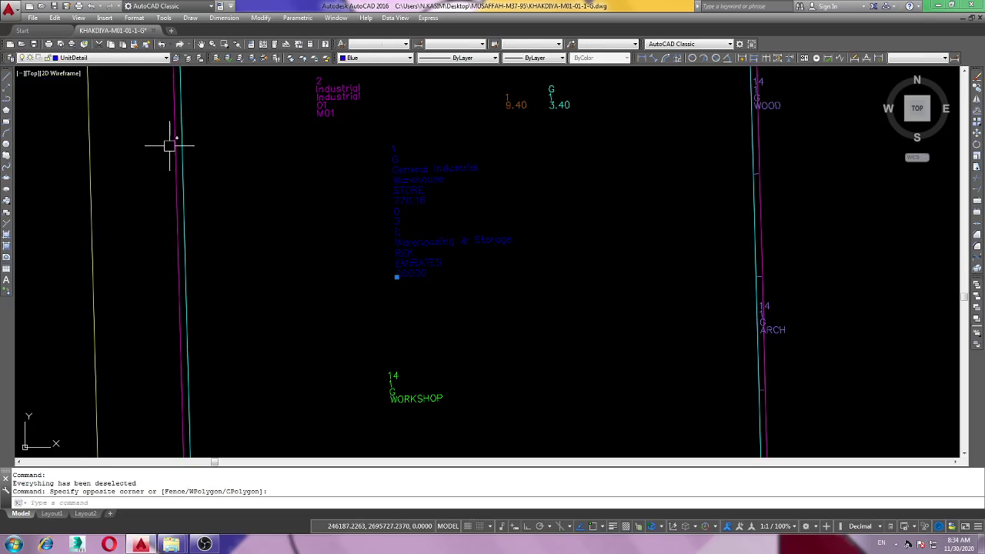
pyautogui.moveTo(406, 116); pyautogui.dragTo(442, 203, button='middle')
pyautogui.rightClick(440, 198)
pyautogui.click(470, 446)
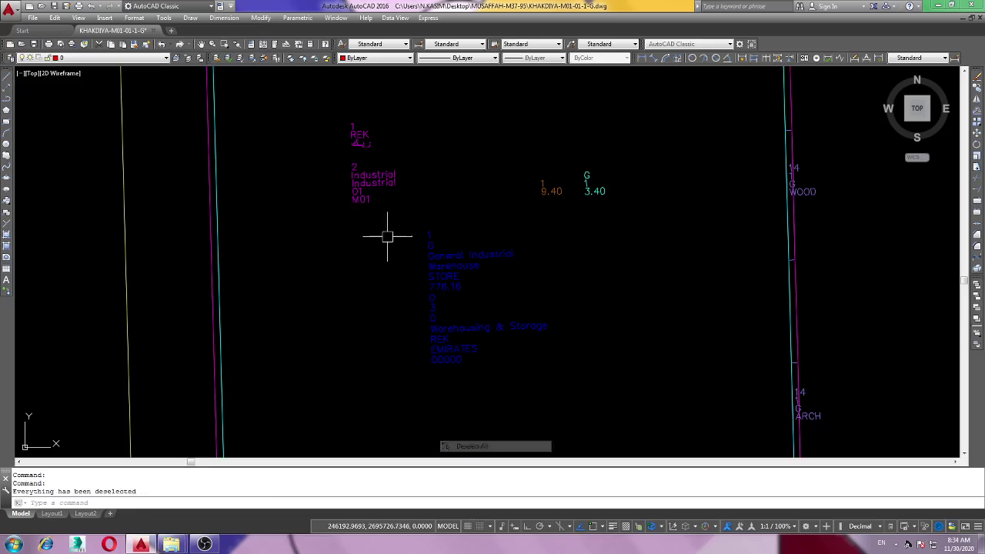
pyautogui.click(375, 182)
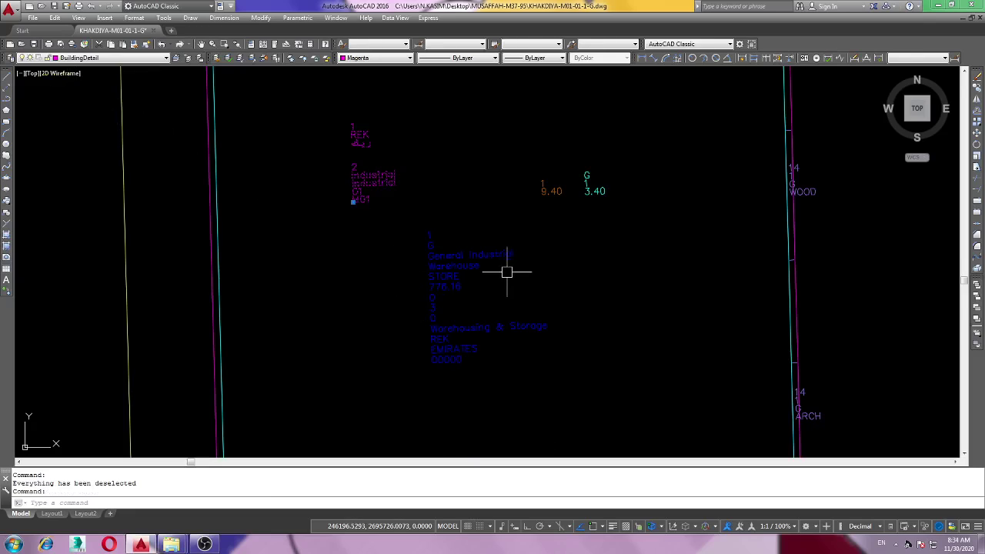
pyautogui.moveTo(484, 152); pyautogui.dragTo(471, 197, button='middle')
pyautogui.rightClick(468, 192)
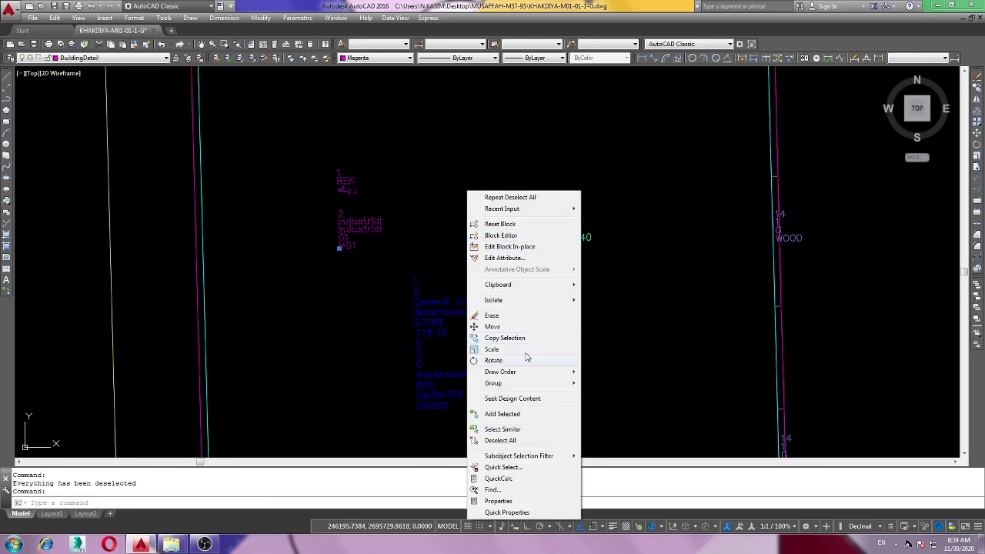
pyautogui.click(502, 444)
# - Check the orange height label's layer, then clear the selection
pyautogui.click(543, 246)
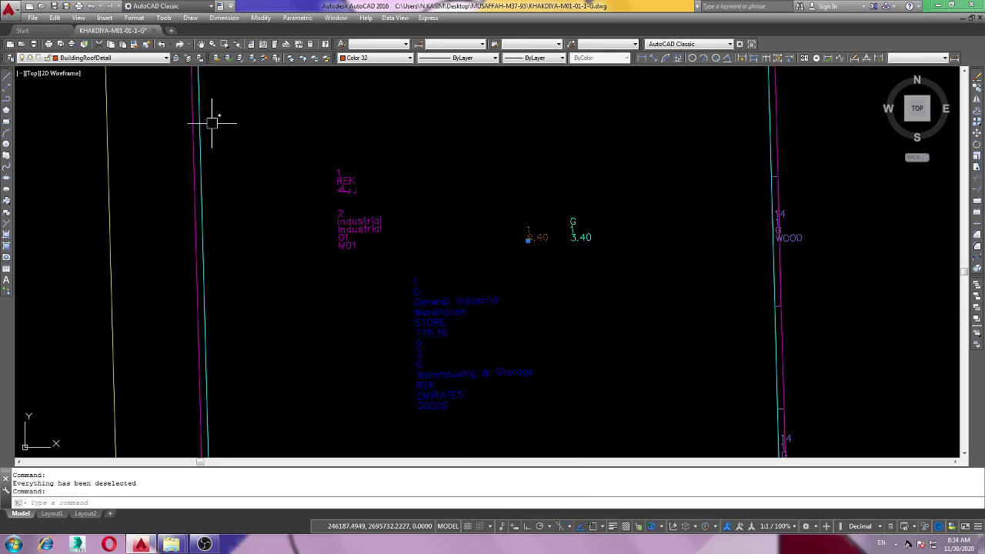
pyautogui.rightClick(501, 273)
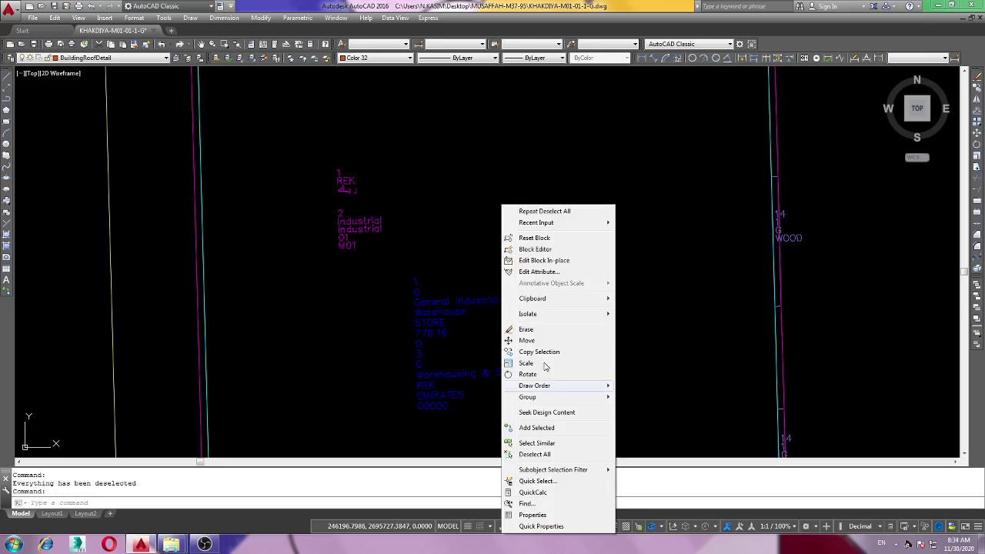
pyautogui.click(535, 454)
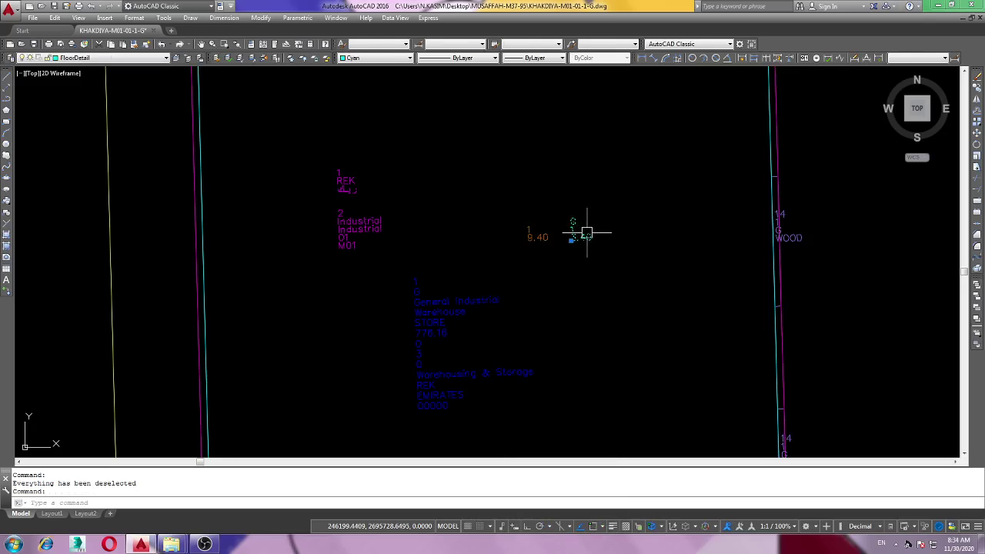
pyautogui.scroll(-2, 469, 184)
pyautogui.rightClick(496, 269)
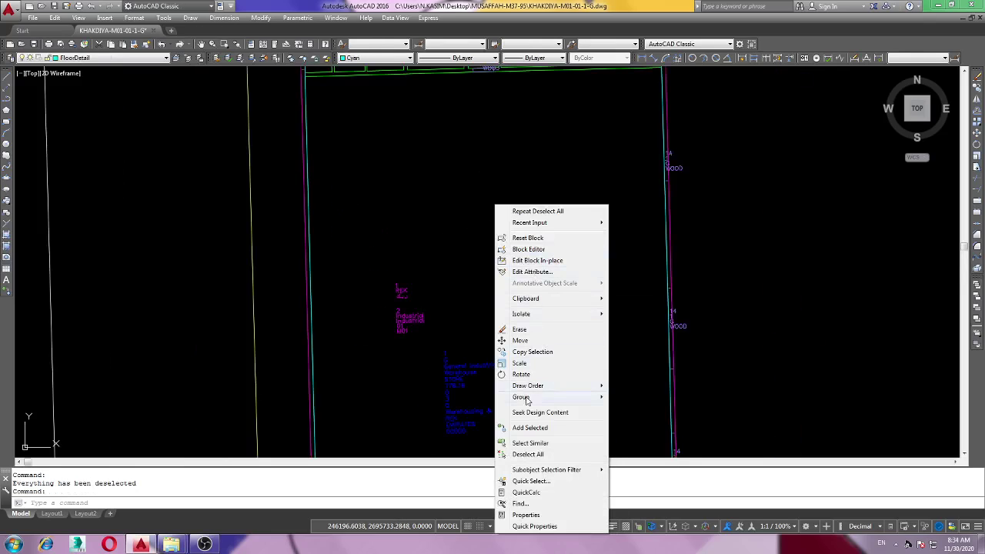
pyautogui.click(528, 453)
# - Bring the room layout into view and check a room boundary's layer
pyautogui.scroll(-3, 539, 369)
pyautogui.scroll(3, 558, 331)
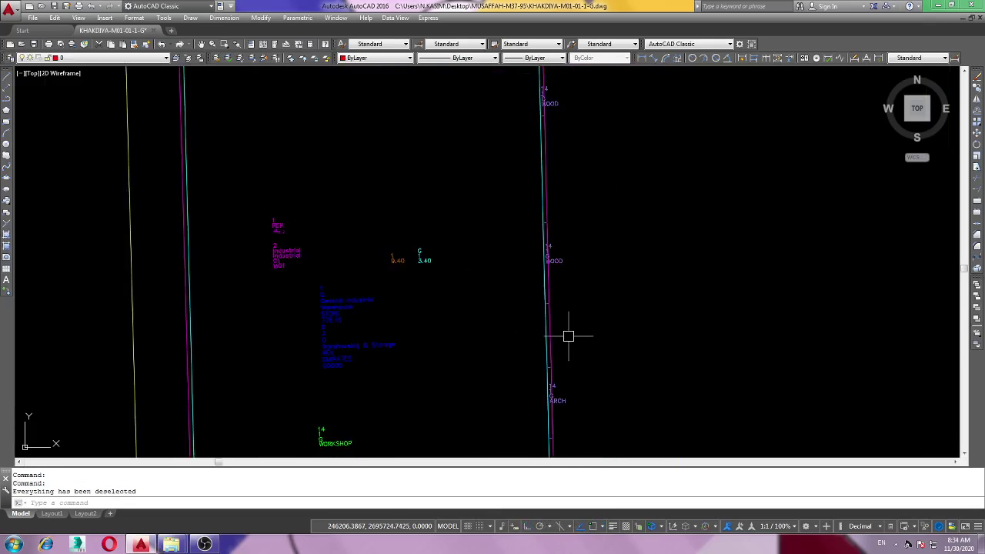
pyautogui.moveTo(567, 334); pyautogui.dragTo(601, 360, button='middle')
pyautogui.scroll(-2, 539, 300)
pyautogui.scroll(4, 446, 219)
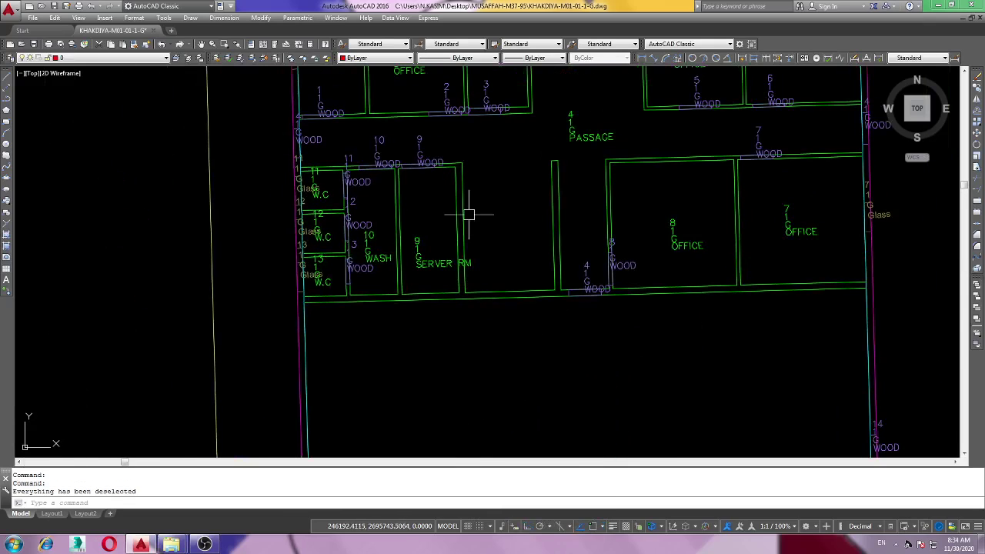
pyautogui.click(467, 212)
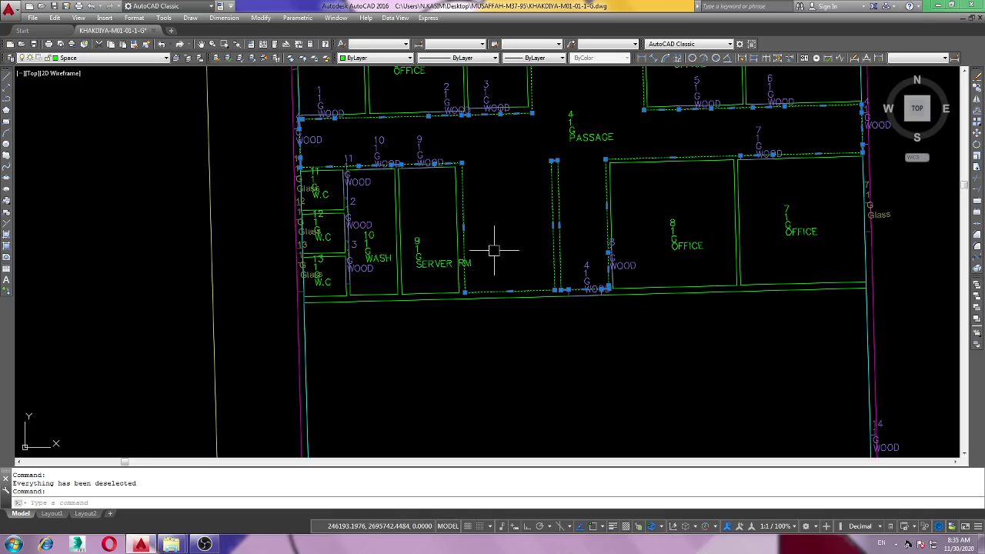
pyautogui.rightClick(501, 196)
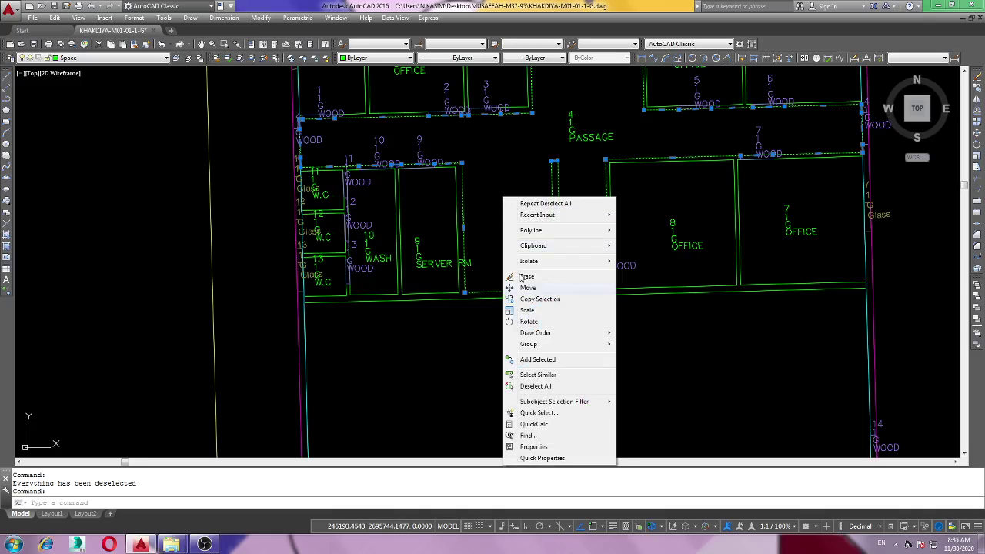
pyautogui.click(537, 387)
# - Check the layers of the SERVER RM label block and a door label
pyautogui.click(451, 270)
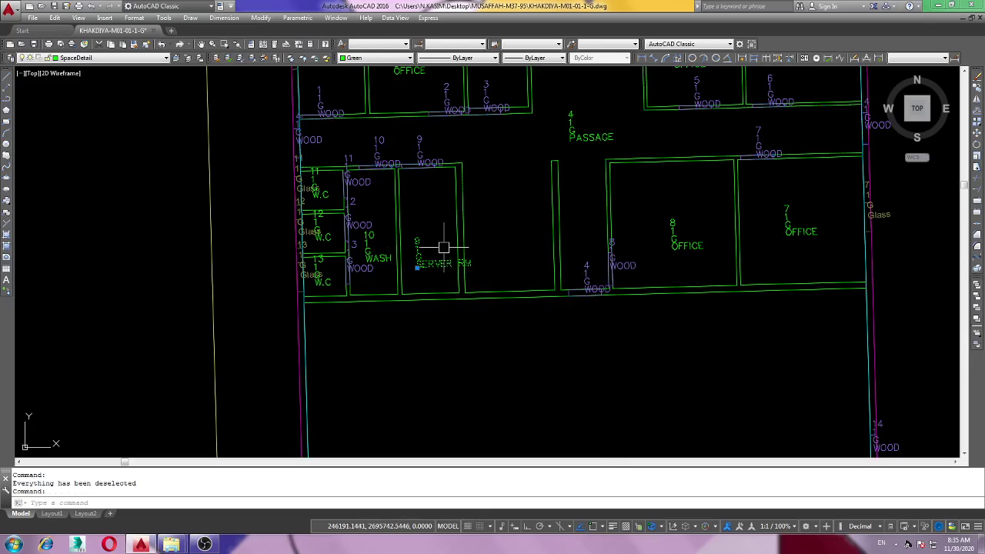
pyautogui.rightClick(512, 204)
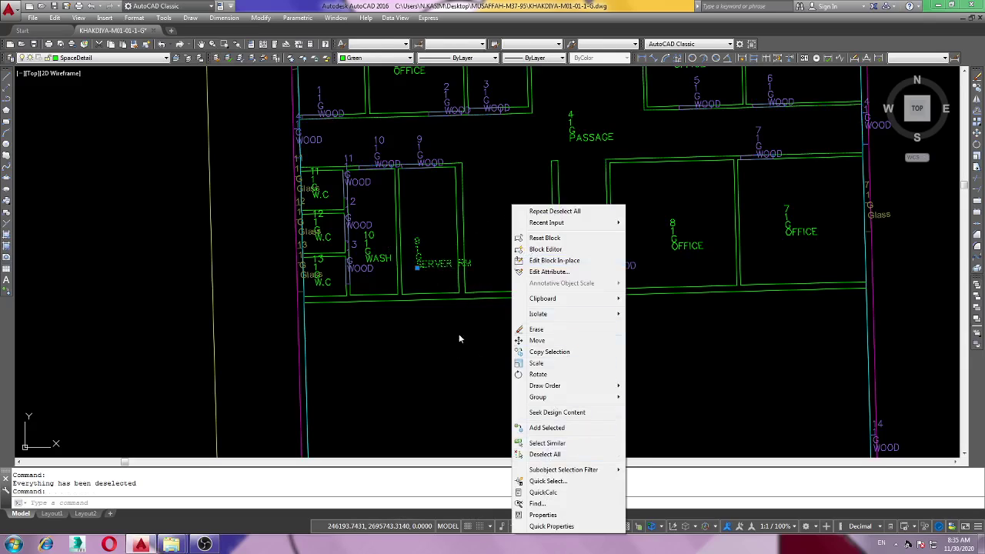
pyautogui.click(545, 454)
pyautogui.scroll(3, 369, 221)
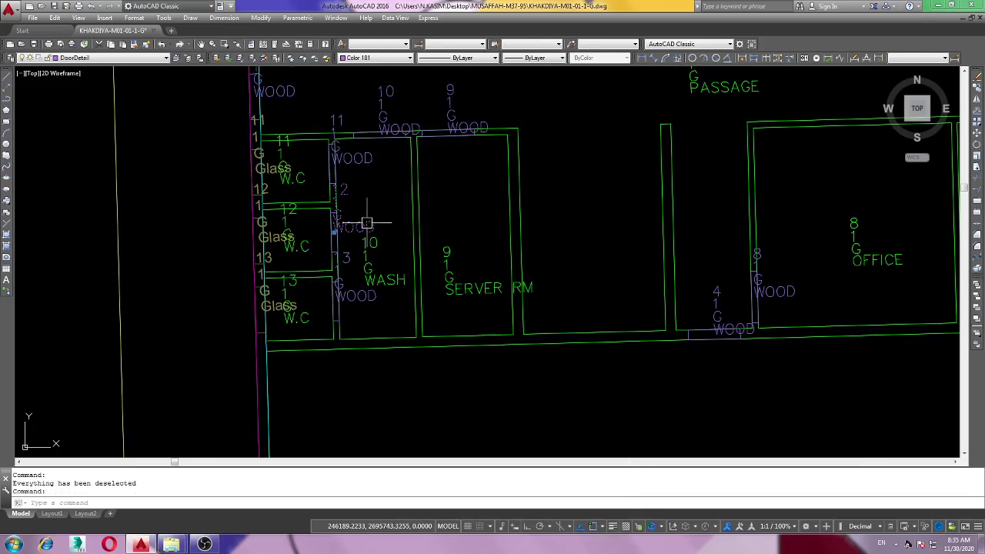
pyautogui.scroll(2, 327, 235)
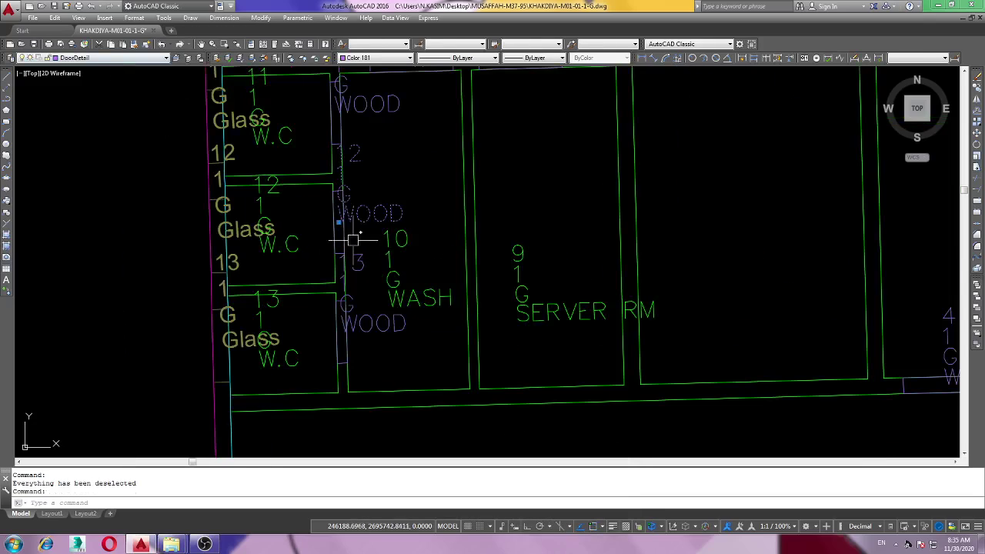
pyautogui.rightClick(387, 196)
pyautogui.click(419, 444)
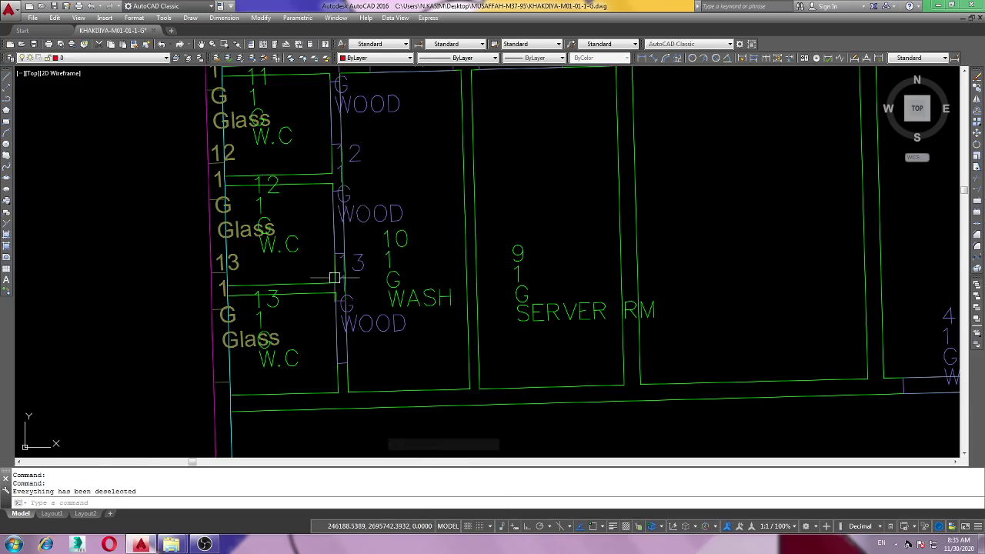
# - Check the layer of the door above 13, then clear the selection
pyautogui.scroll(3, 347, 227)
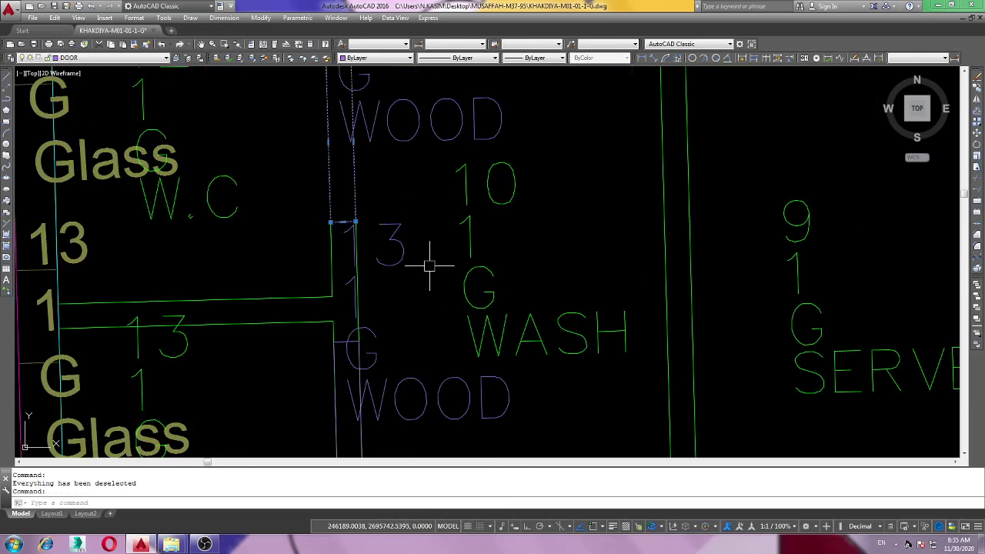
pyautogui.scroll(-2, 428, 264)
pyautogui.click(368, 208)
pyautogui.rightClick(510, 162)
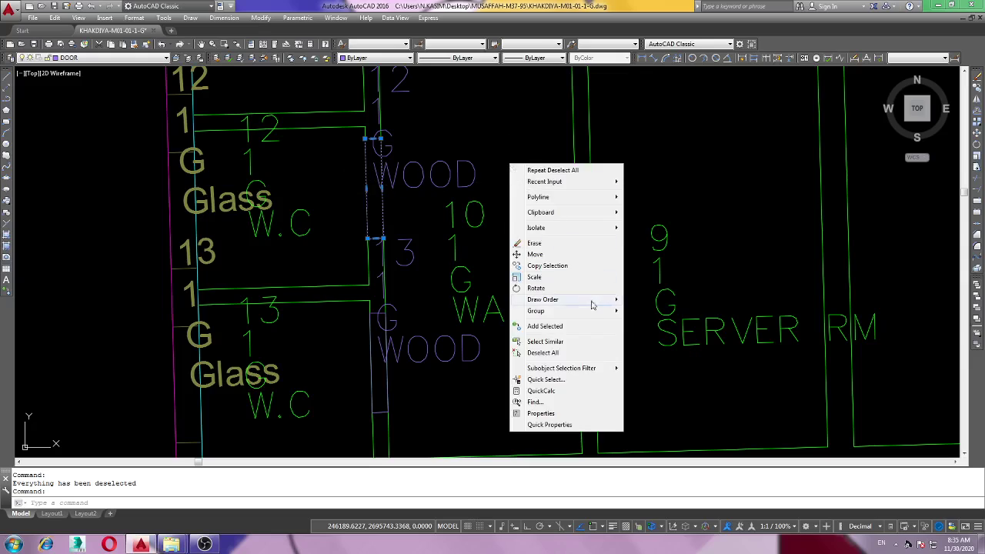
pyautogui.click(542, 352)
pyautogui.scroll(2, 235, 258)
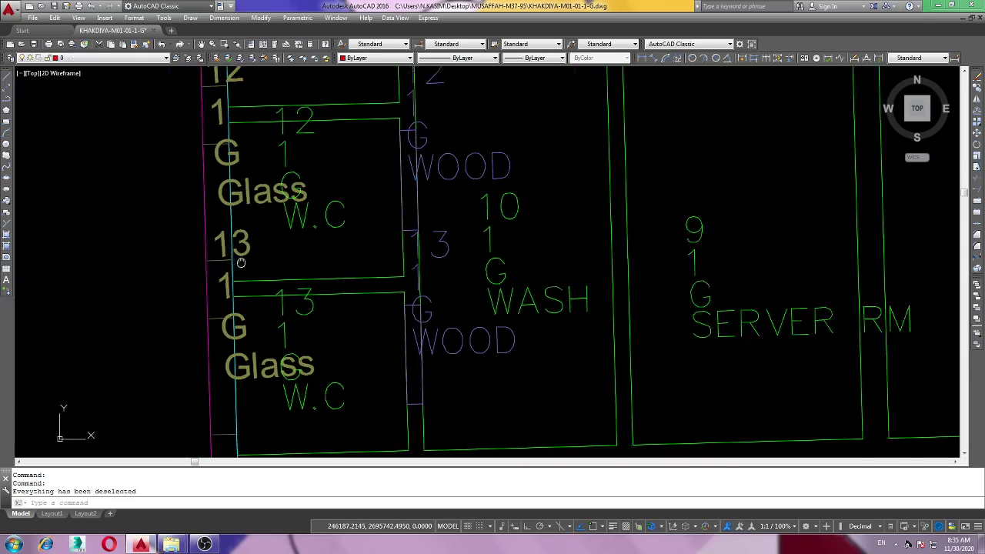
# - Verify the window block beside the Glass label is on the WINDOW layer
pyautogui.moveTo(333, 242); pyautogui.dragTo(345, 286, button='middle')
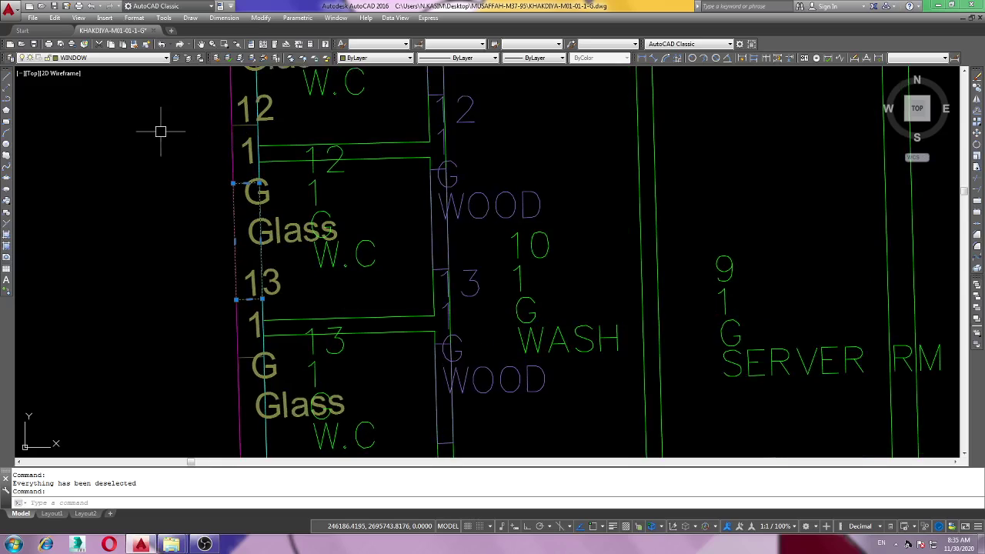
pyautogui.click(254, 250)
pyautogui.rightClick(317, 187)
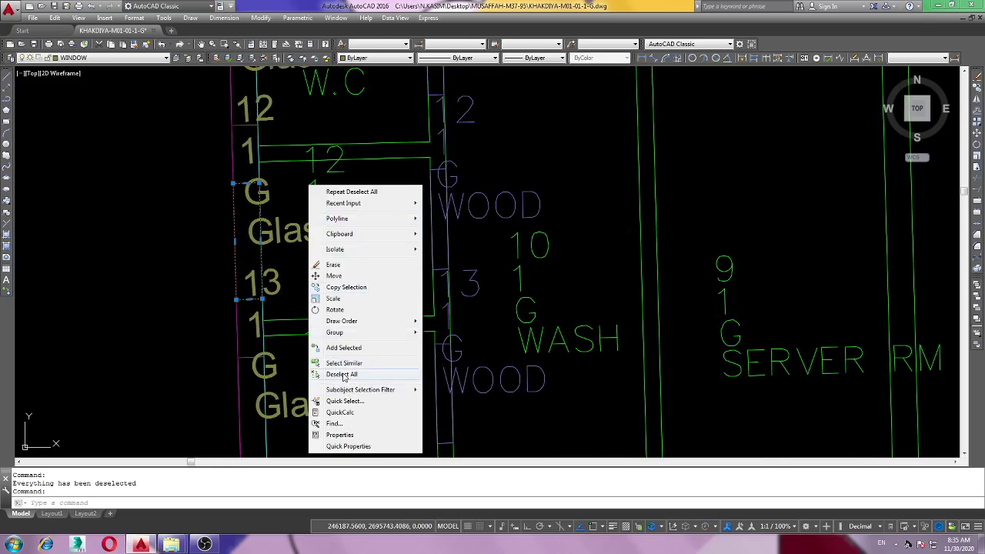
pyautogui.click(350, 375)
pyautogui.click(281, 229)
pyautogui.scroll(-3, 281, 228)
pyautogui.rightClick(339, 206)
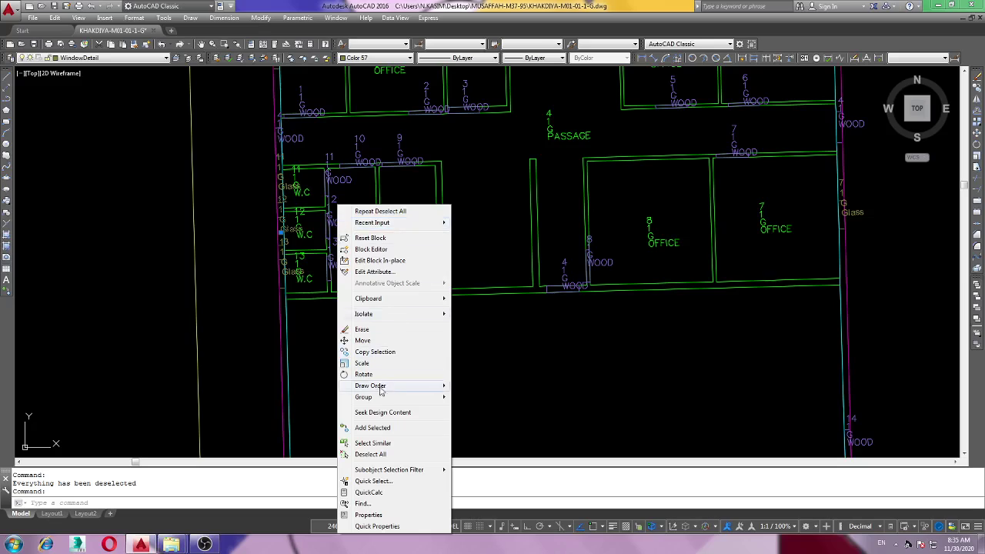
pyautogui.click(370, 454)
pyautogui.scroll(-5, 484, 285)
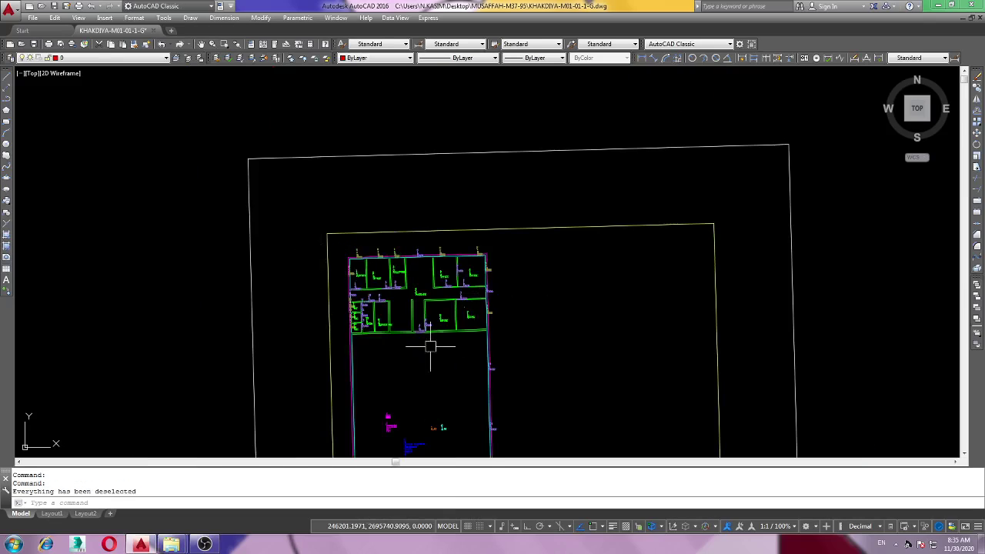
pyautogui.scroll(2, 427, 323)
pyautogui.moveTo(526, 231); pyautogui.dragTo(518, 139, button='middle')
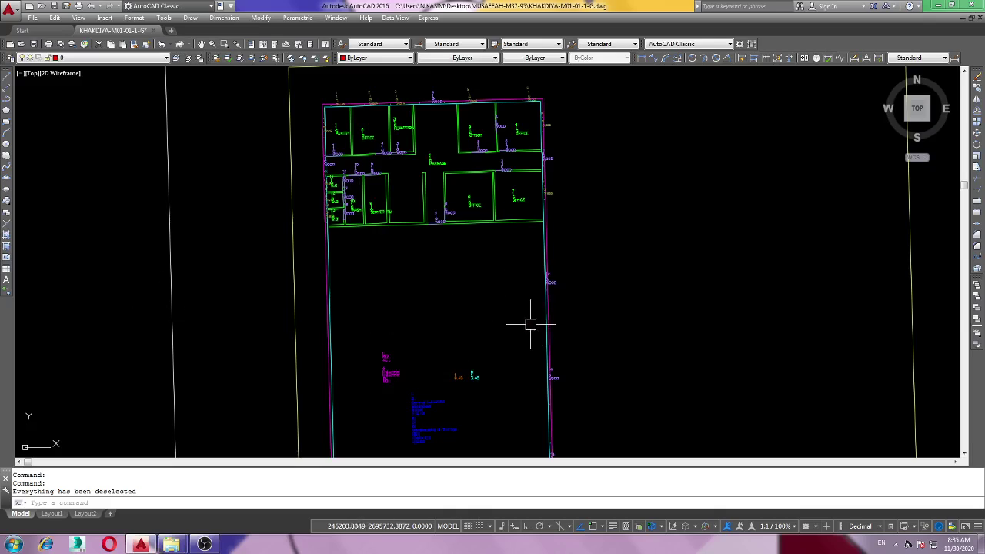
pyautogui.scroll(-2, 433, 284)
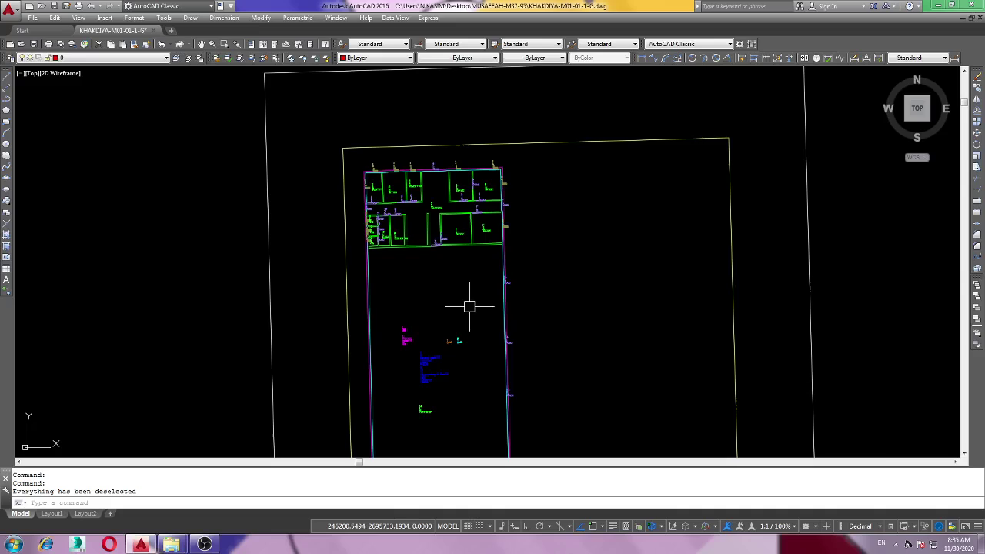
pyautogui.scroll(2, 481, 305)
pyautogui.scroll(2, 508, 236)
pyautogui.scroll(-4, 519, 273)
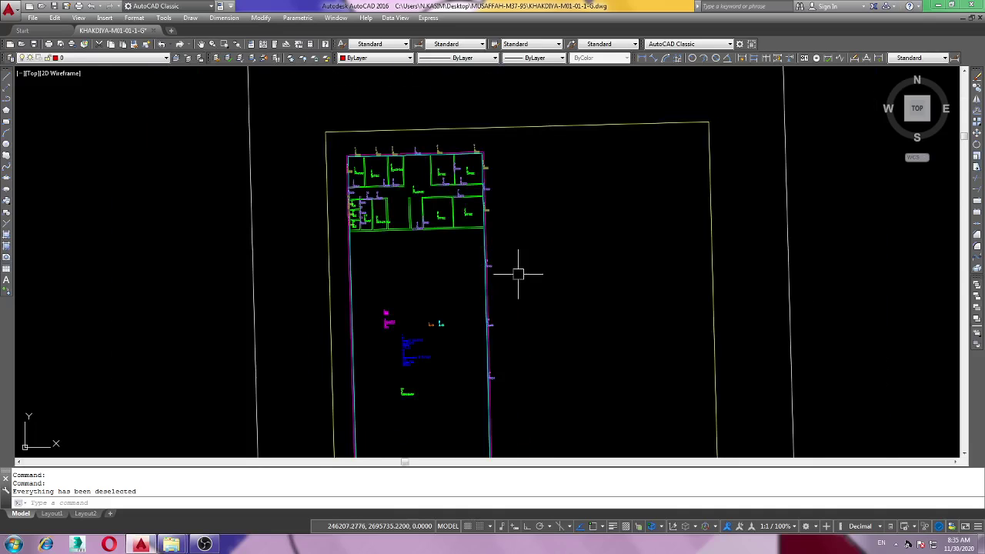
pyautogui.scroll(-2, 535, 300)
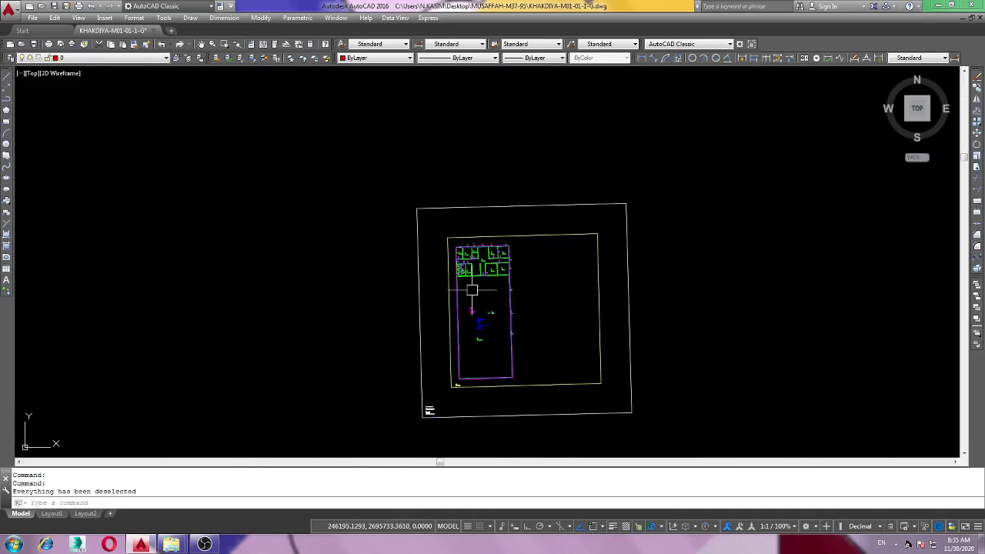
pyautogui.scroll(2, 473, 285)
pyautogui.scroll(-2, 462, 341)
pyautogui.scroll(2, 431, 341)
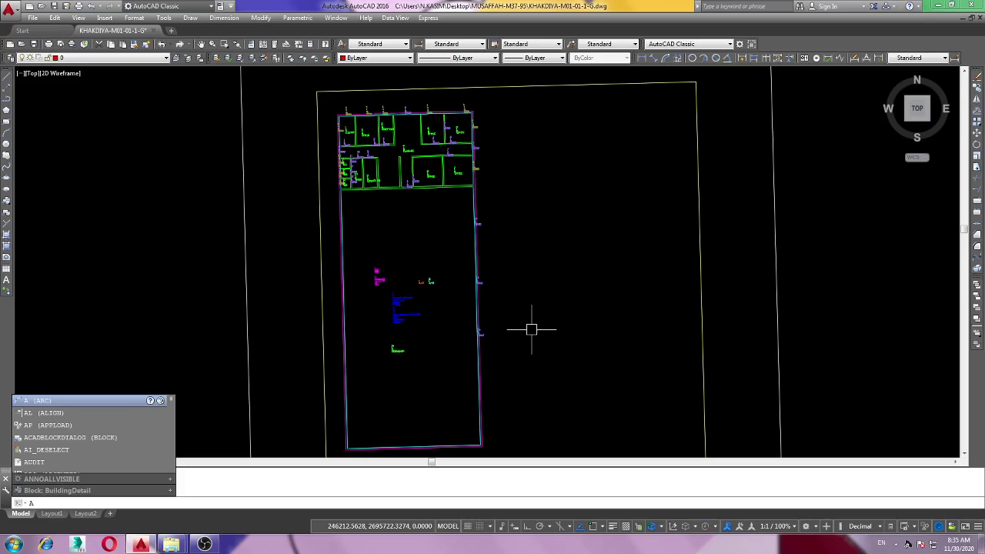
# - Load CPDQC_V2.3 from the QC Tool folder with APPLOAD and close the loader
pyautogui.write('P')
pyautogui.press('Return')
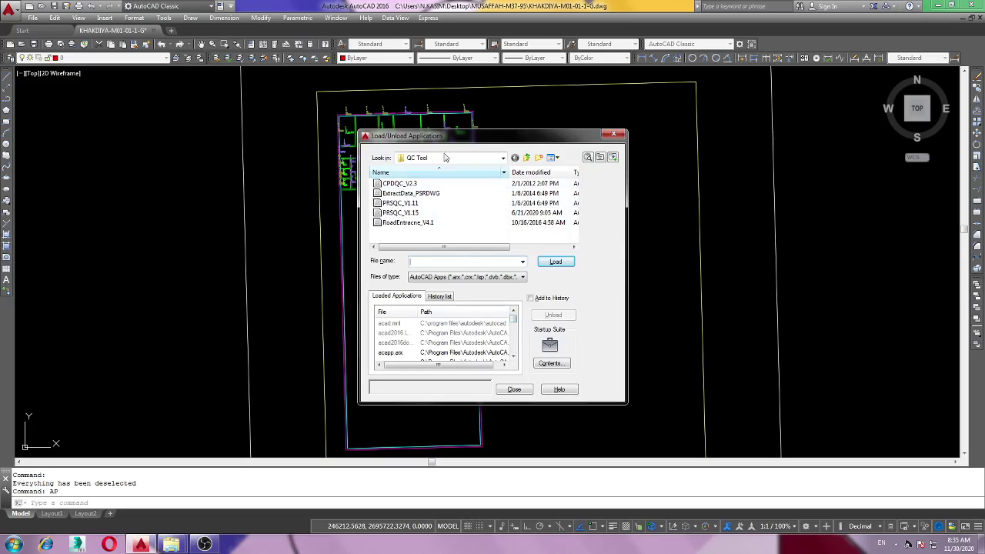
pyautogui.click(394, 185)
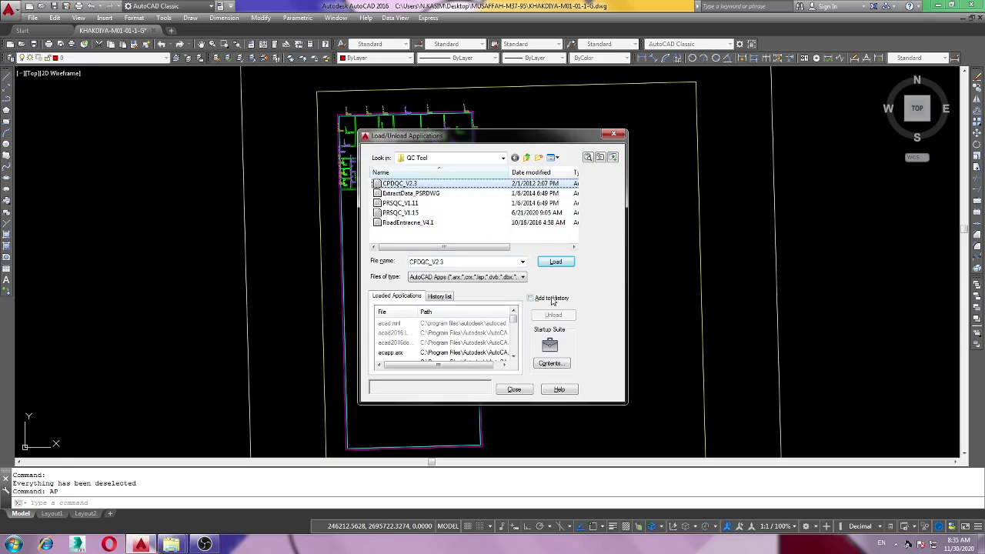
pyautogui.click(558, 263)
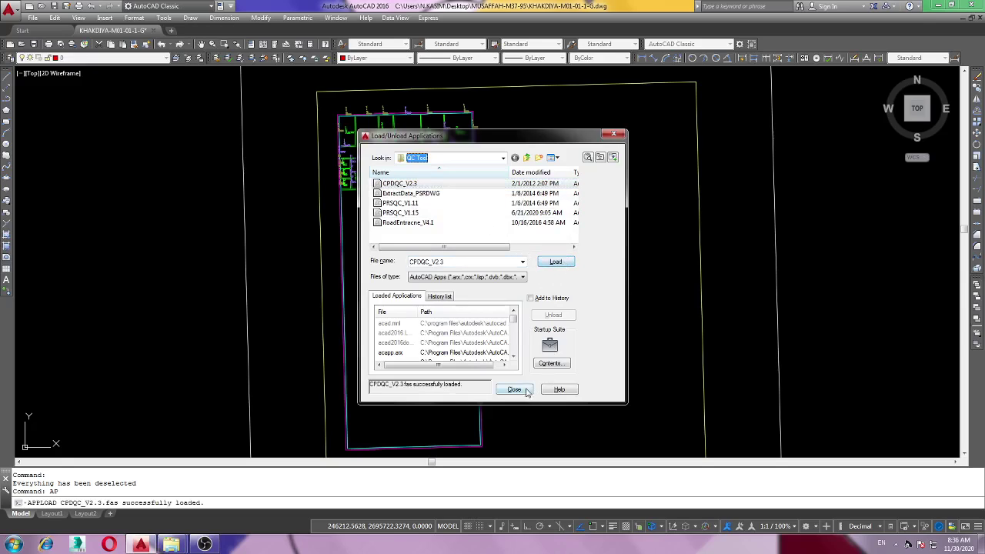
pyautogui.click(514, 389)
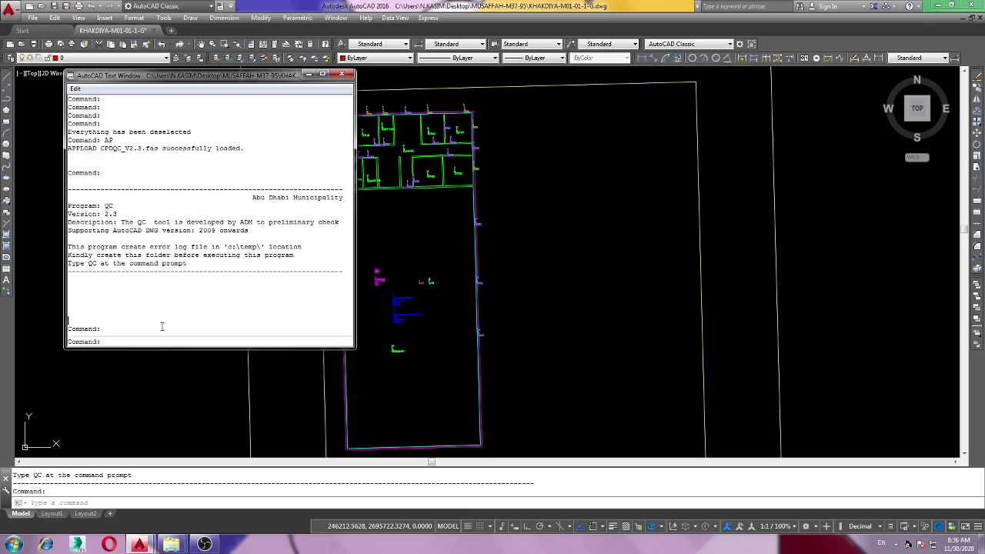
# - Run the QC command on the drawing, confirming replacement of the existing file
pyautogui.write('QC')
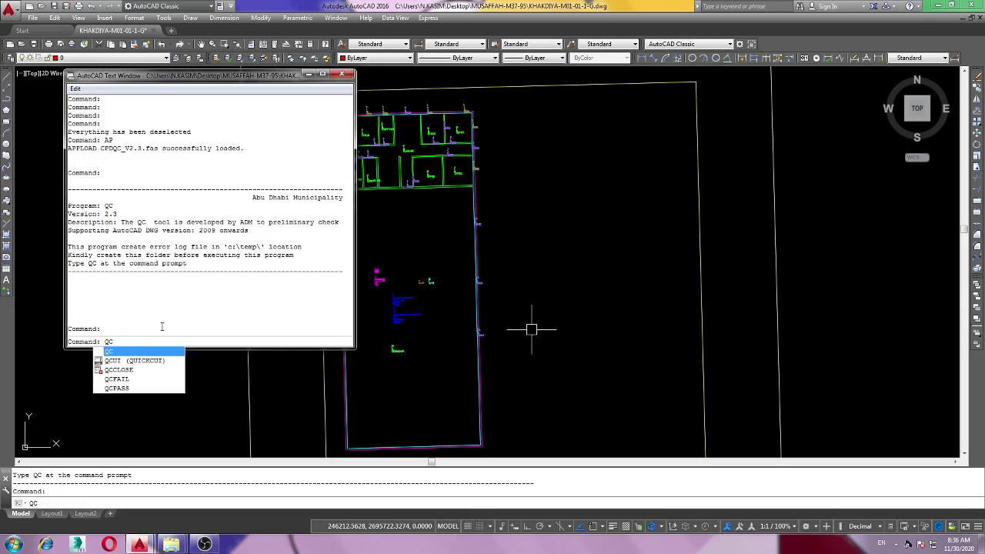
pyautogui.press('Return')
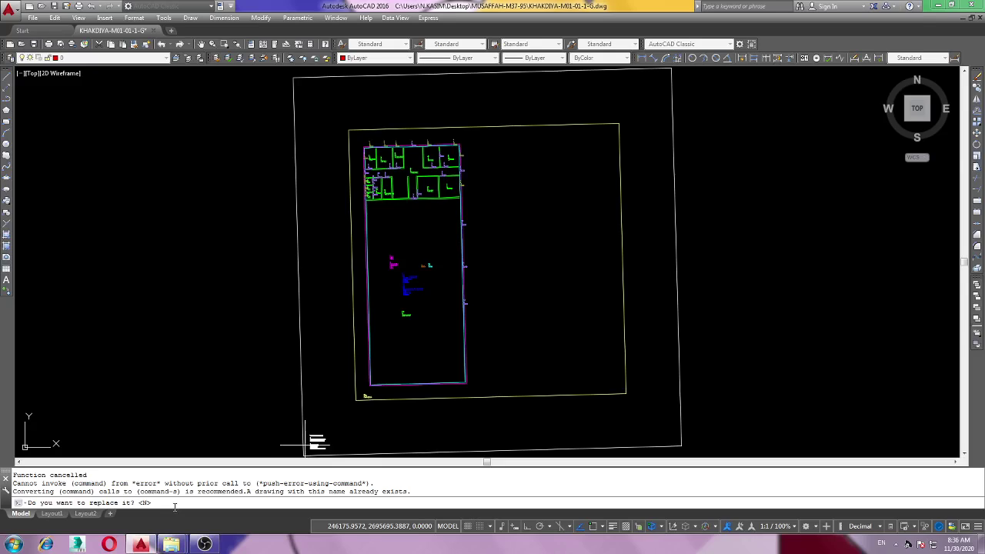
pyautogui.press('Return')
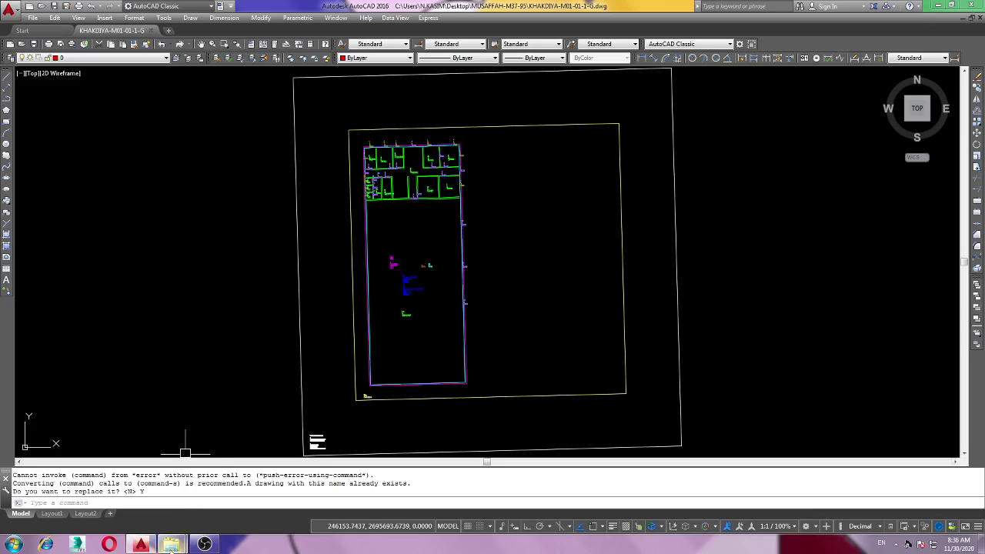
# - Open the KHAKDIYA-M01-01-1-G error log from the C:\temp folder
pyautogui.moveTo(176, 548)
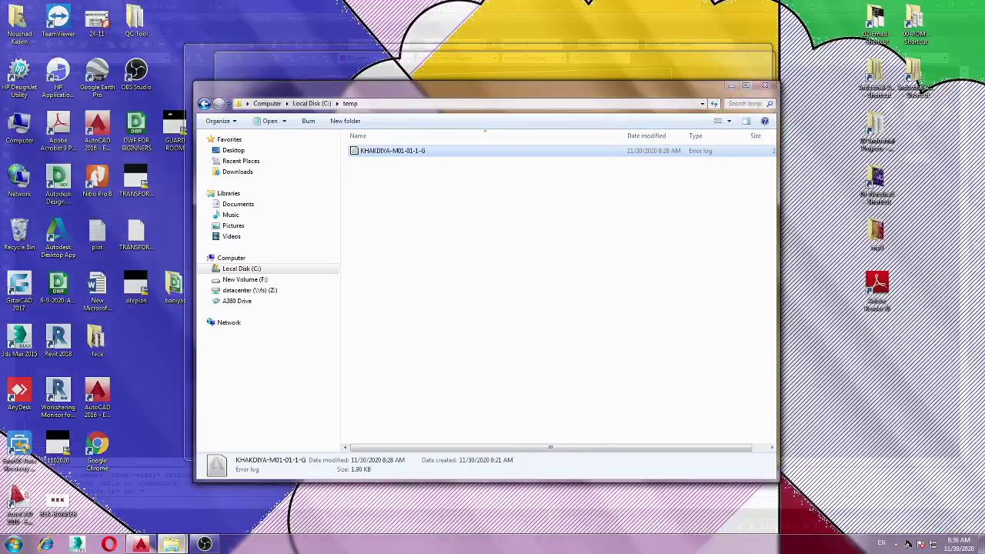
pyautogui.click(133, 498)
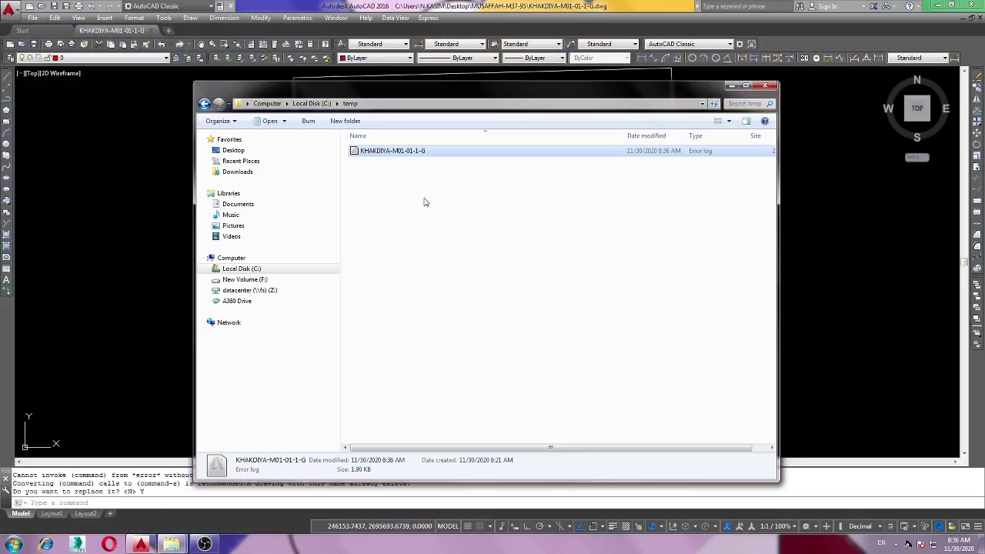
pyautogui.doubleClick(394, 151)
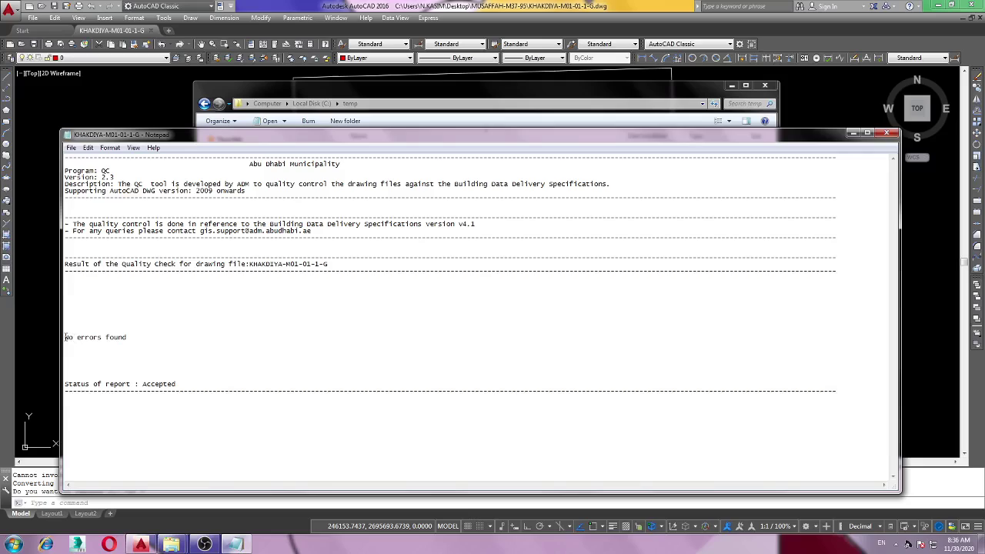
# - Highlight the Status Accepted line, then minimize Notepad and the temp folder
pyautogui.moveTo(68, 383); pyautogui.dragTo(160, 383)
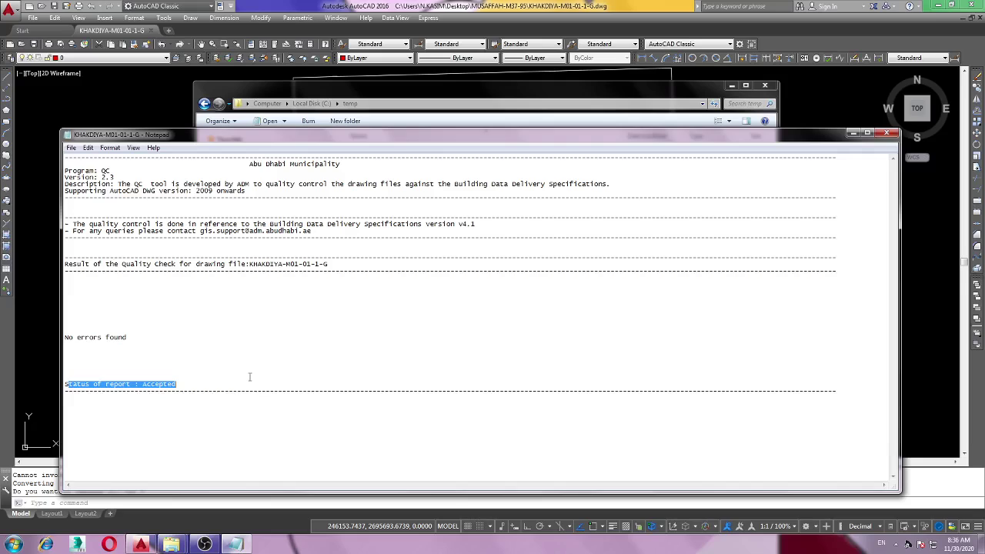
pyautogui.click(293, 369)
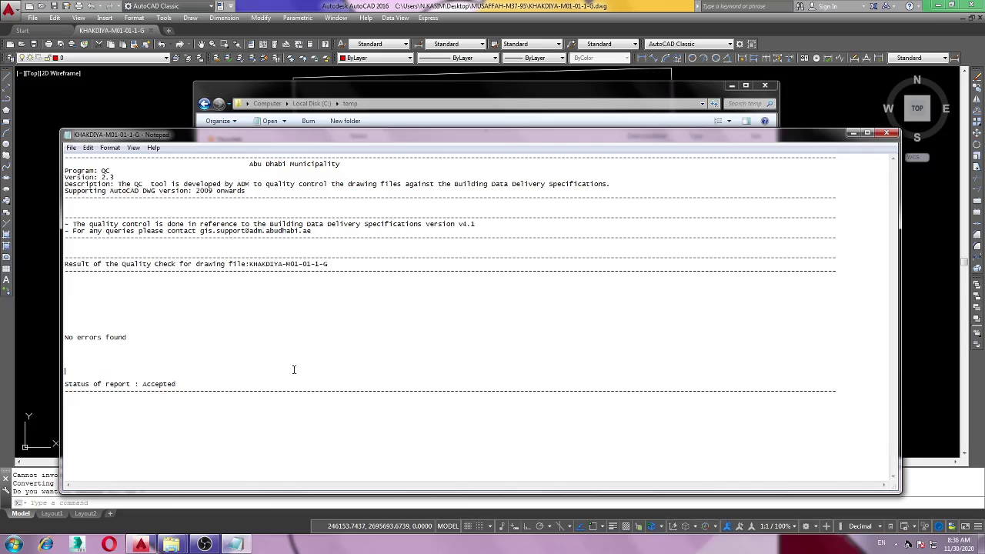
pyautogui.click(853, 134)
pyautogui.click(732, 85)
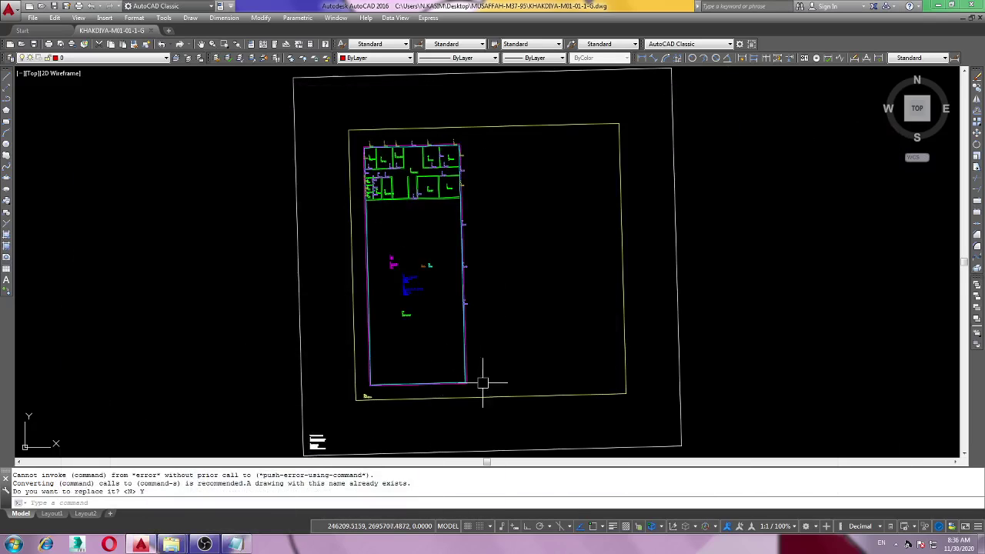